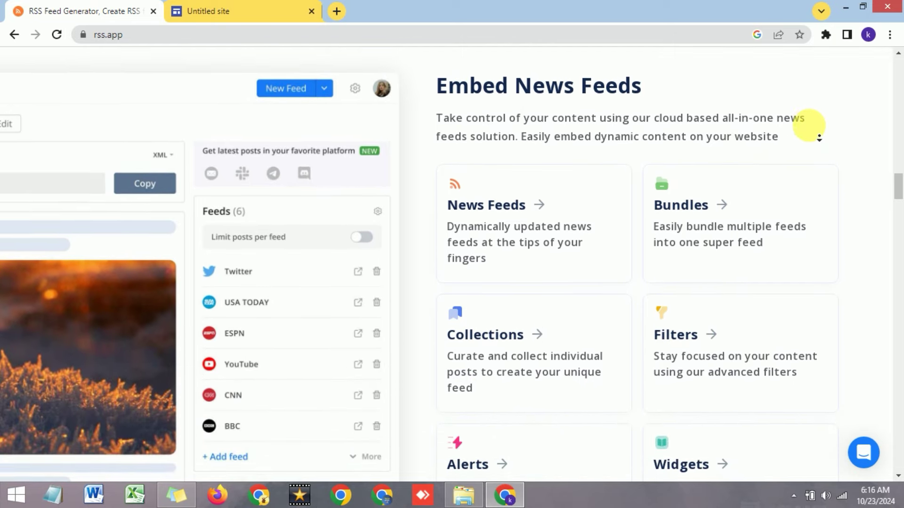
Step: Switch to the Google Sites draft and name the site News Update
left_click(897, 80)
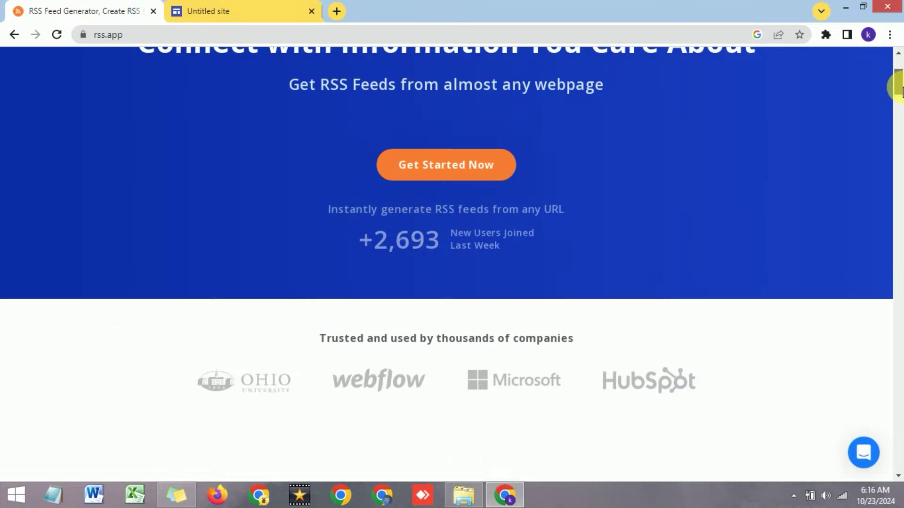
left_click(286, 8)
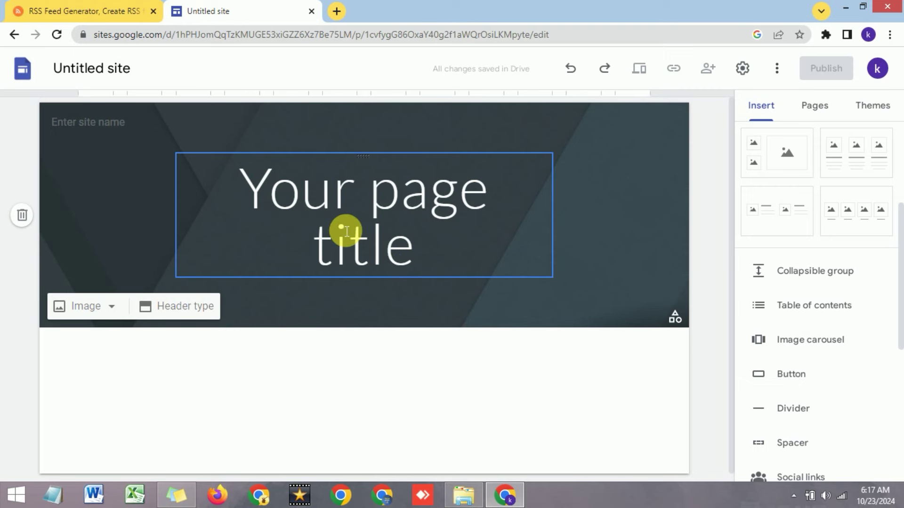
left_click(335, 243)
left_click(459, 387)
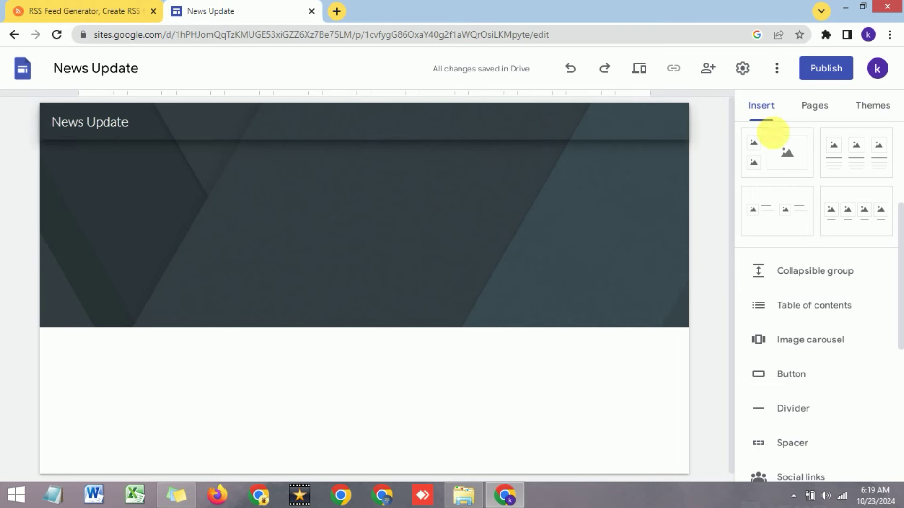
Step: Add two new pages to the site, named NEWS and BLOG
left_click(817, 113)
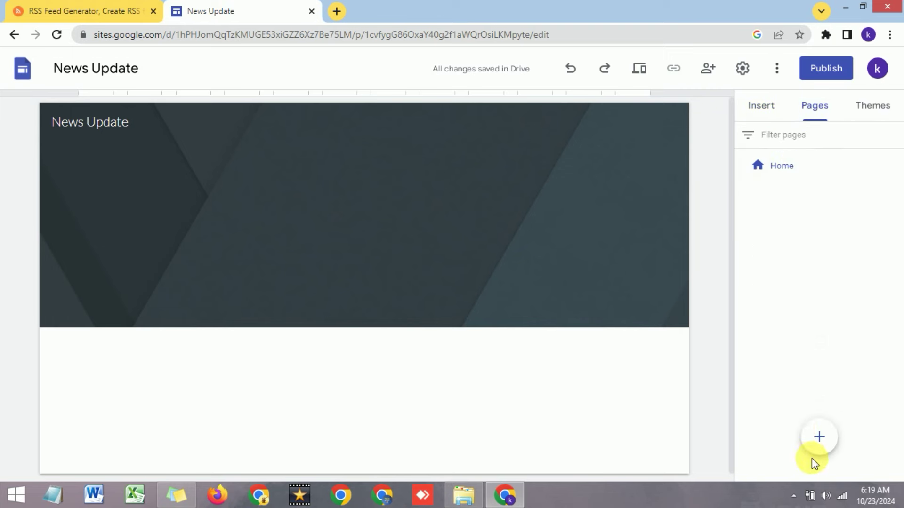
left_click(816, 445)
type("NEWS")
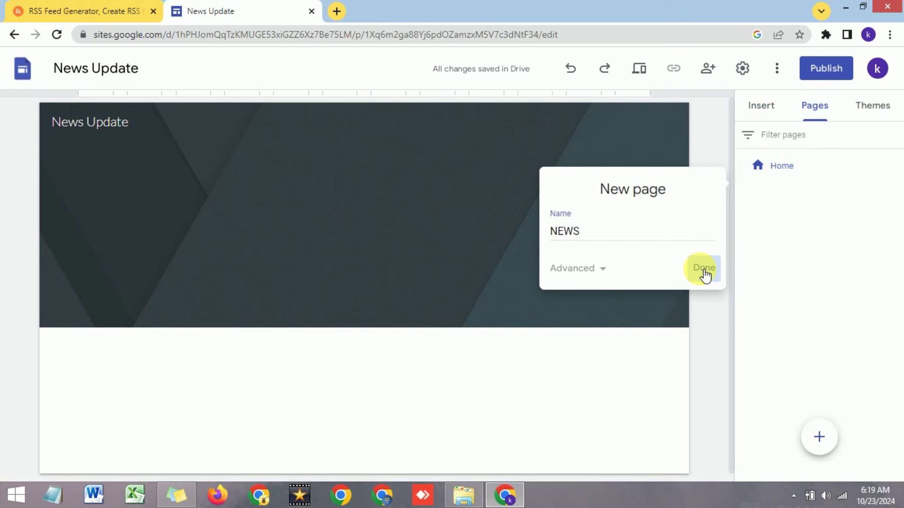
left_click(701, 267)
left_click(819, 436)
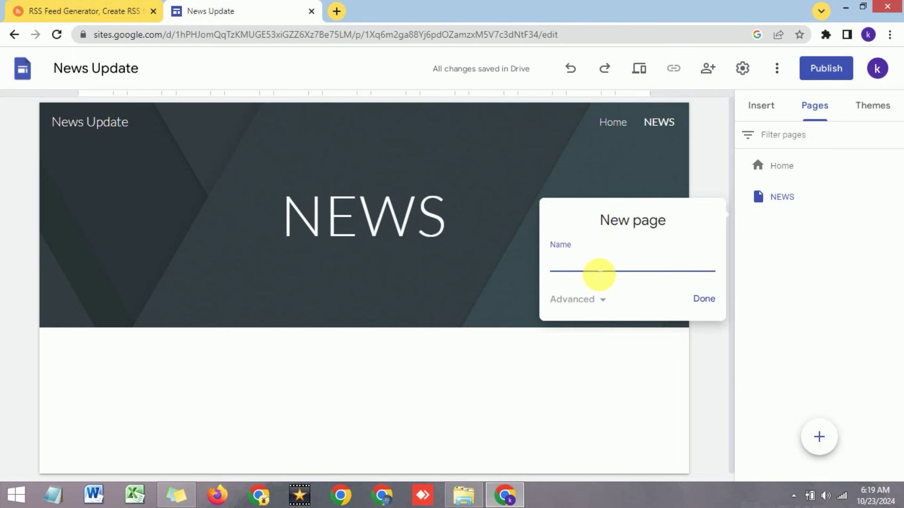
type("B")
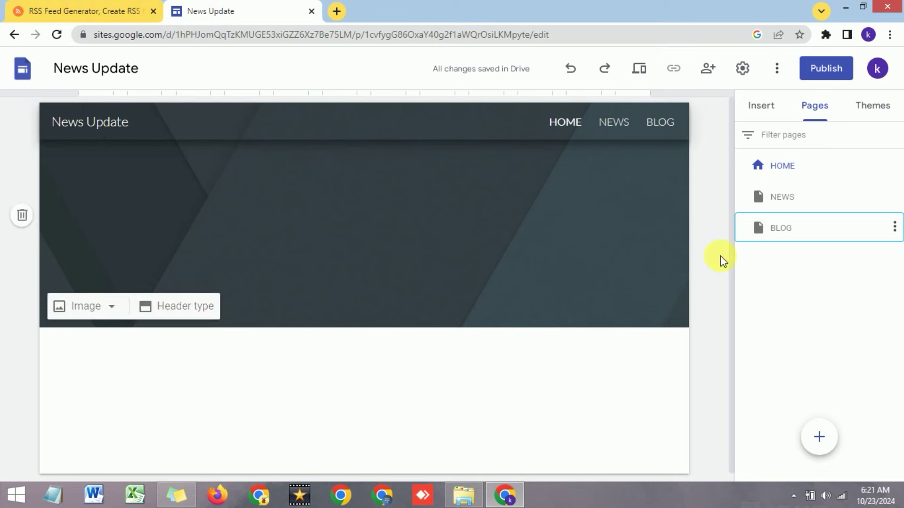
Step: Set the home page title to NEWS 2024 and change the Simple theme's colour to purple
mouse_move(823, 448)
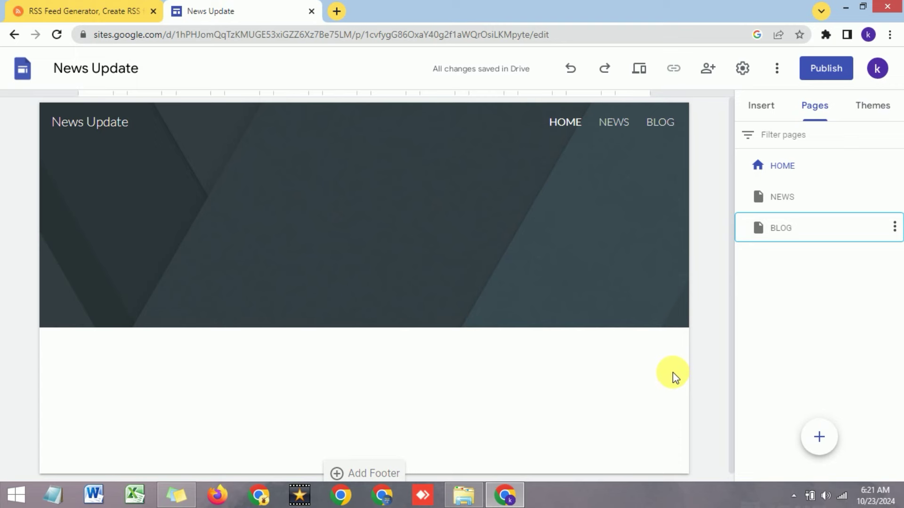
mouse_move(225, 294)
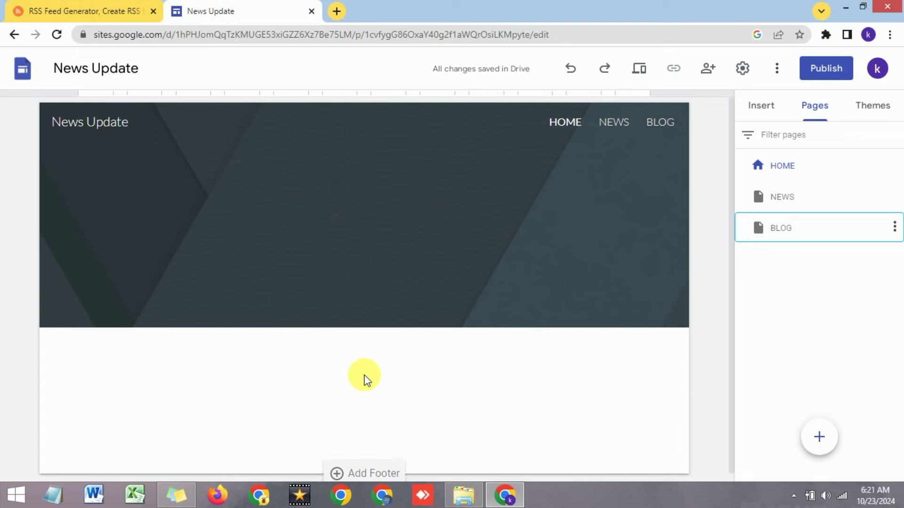
left_click(335, 220)
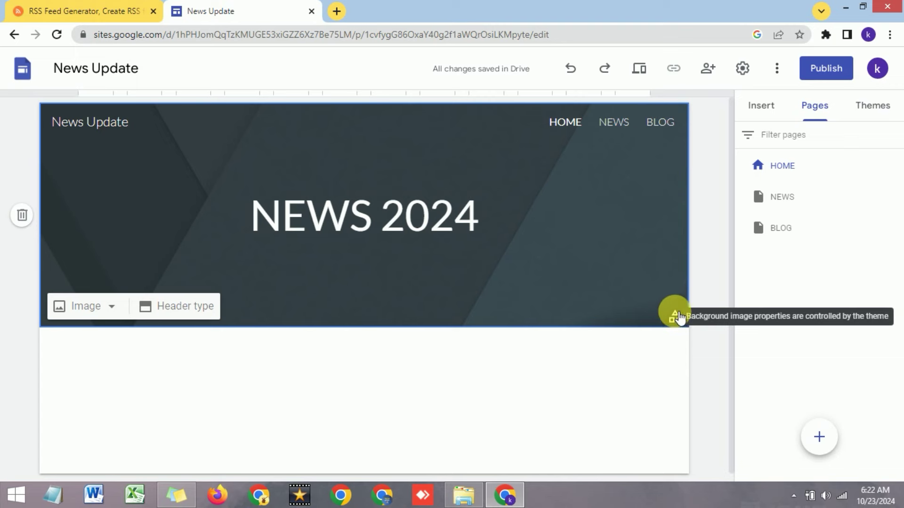
left_click(676, 320)
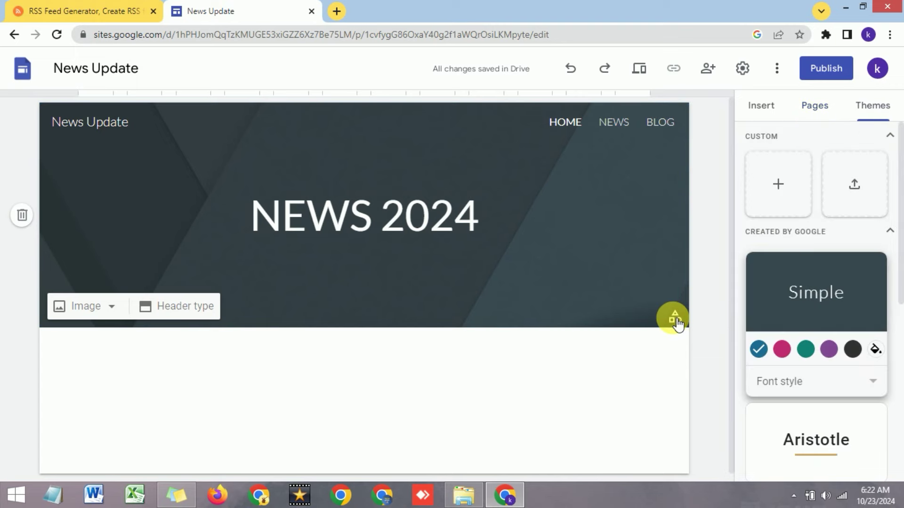
left_click(783, 349)
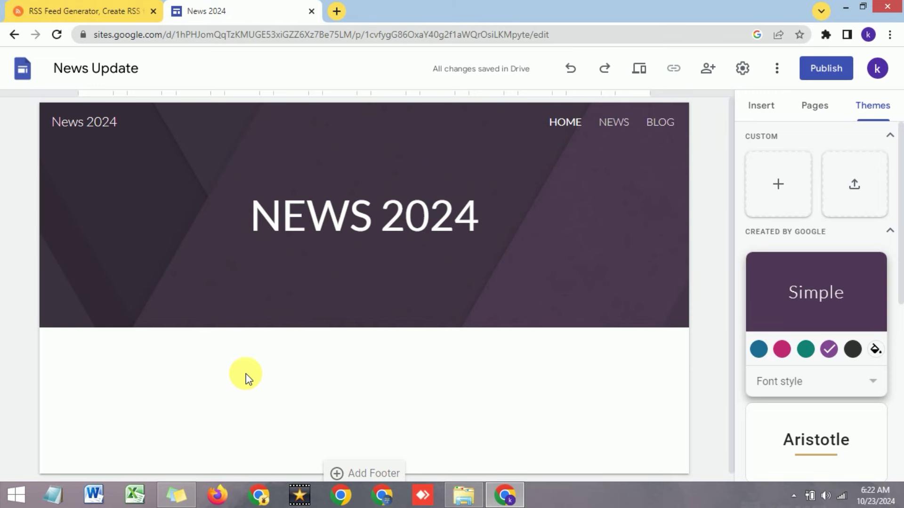
Step: Switch to the RSS.app website and sign up with the Google account
left_click(75, 10)
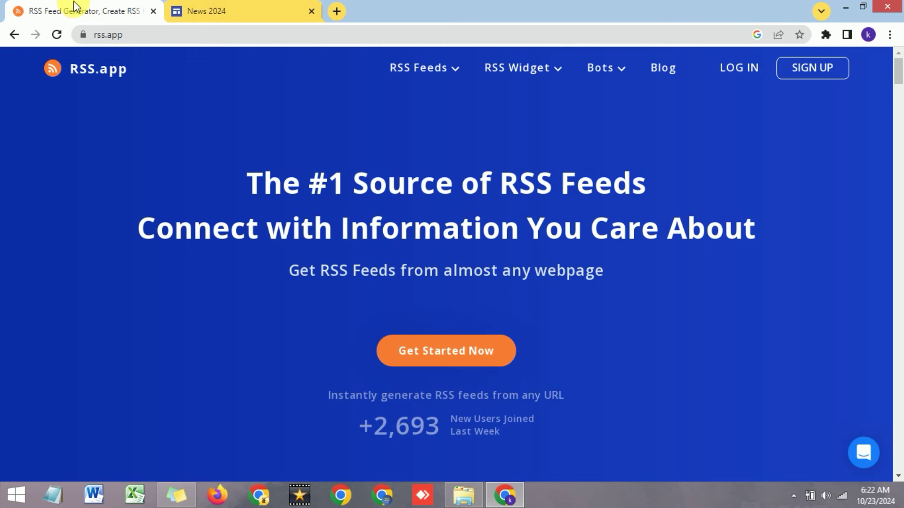
left_click(199, 42)
double_click(200, 42)
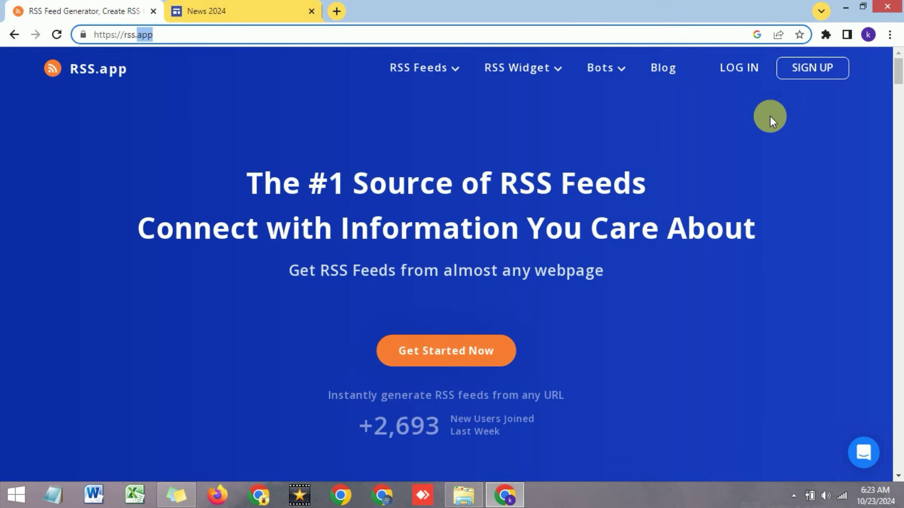
left_click(801, 69)
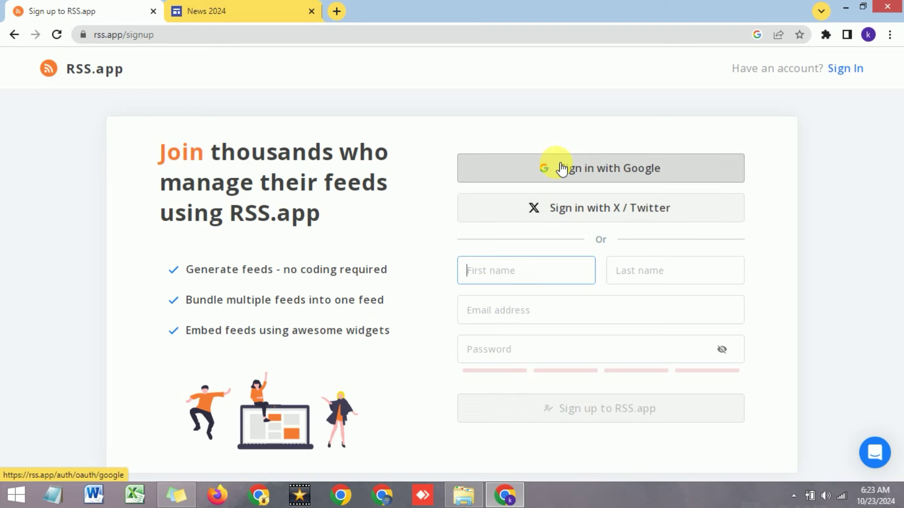
left_click(589, 175)
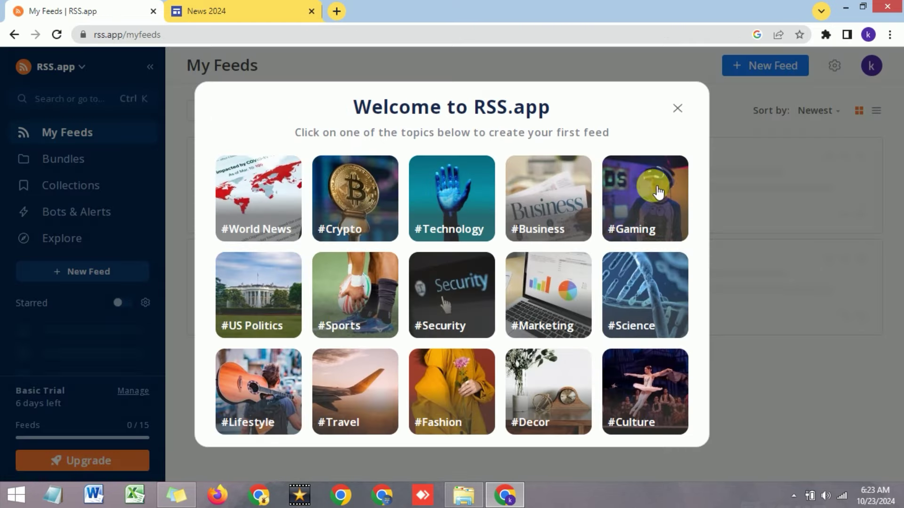
Step: Dismiss the welcome topic suggestions and open the page for creating a new feed
left_click(677, 108)
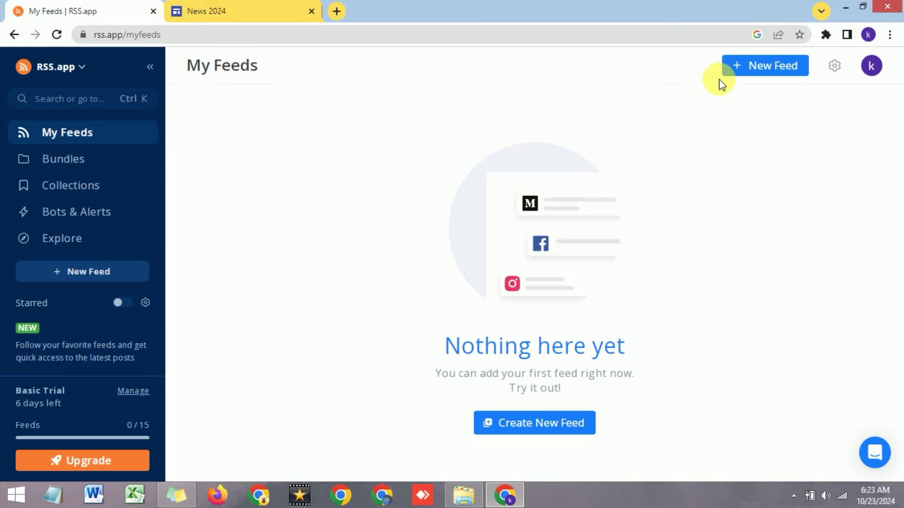
left_click(742, 74)
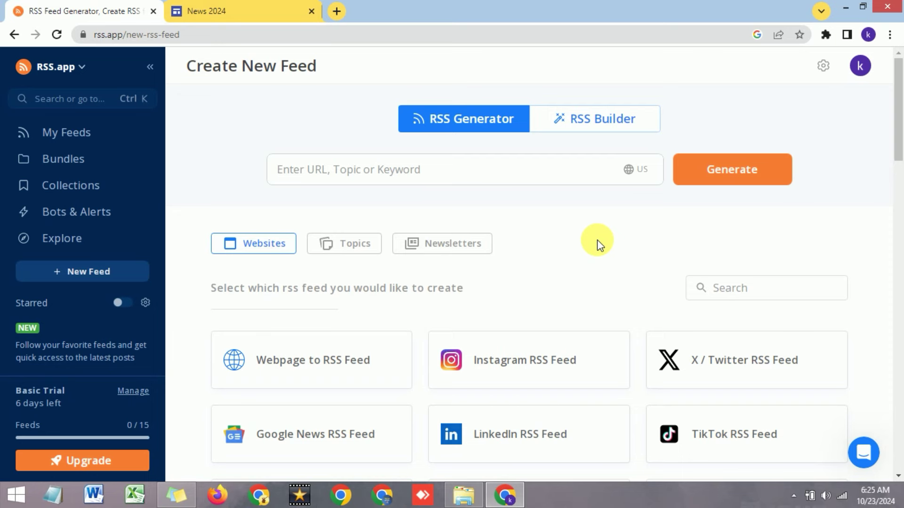
left_click(314, 181)
left_click(229, 142)
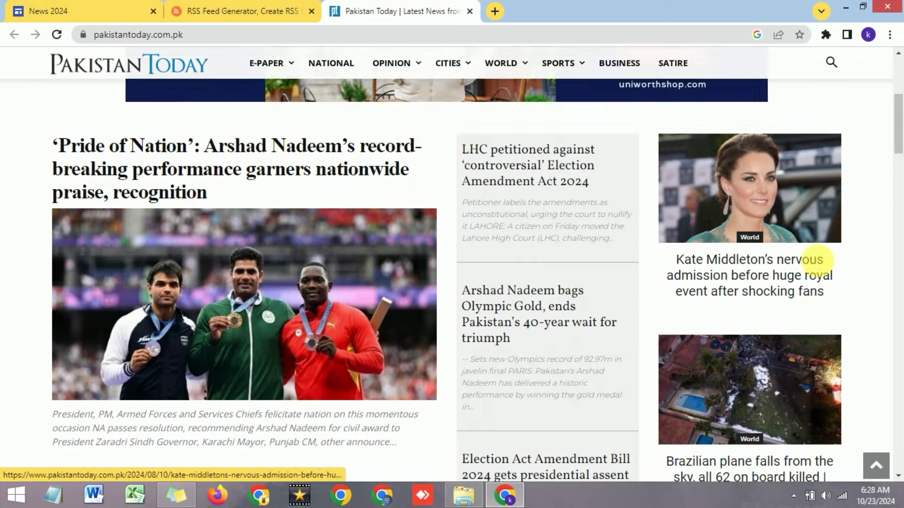
Step: Copy the Pakistan Today homepage address from the browser
scroll(814, 258, "up", 5)
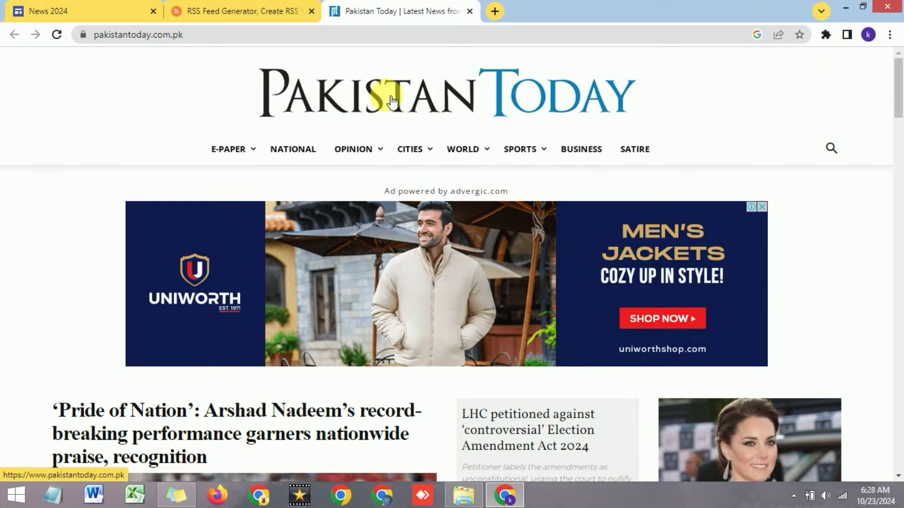
left_click(316, 37)
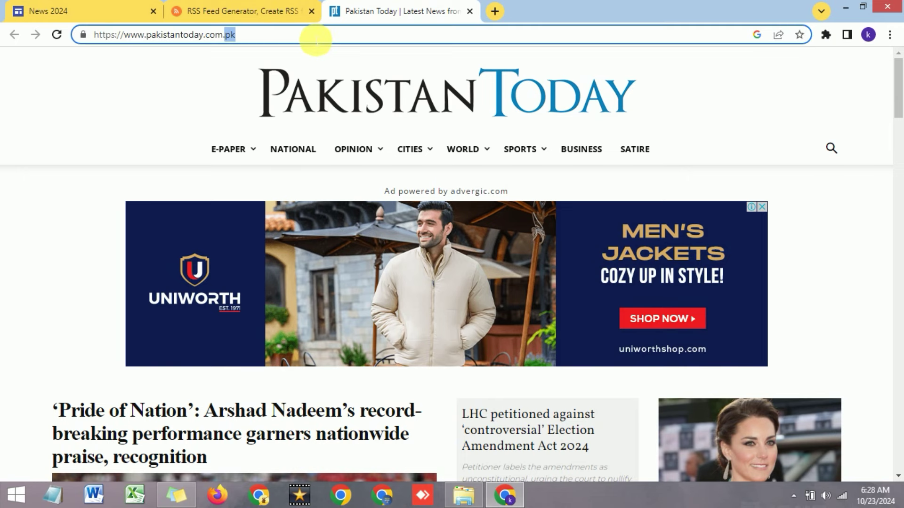
right_click(313, 35)
left_click(343, 81)
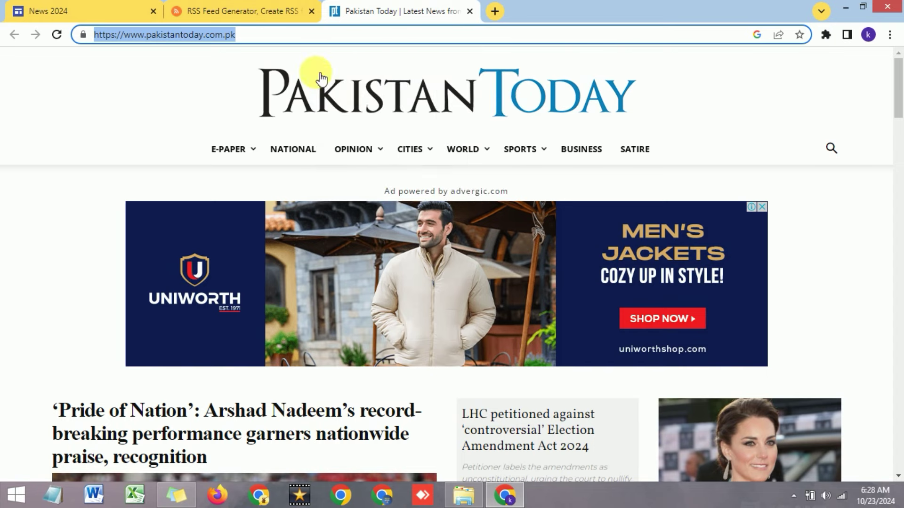
left_click(111, 6)
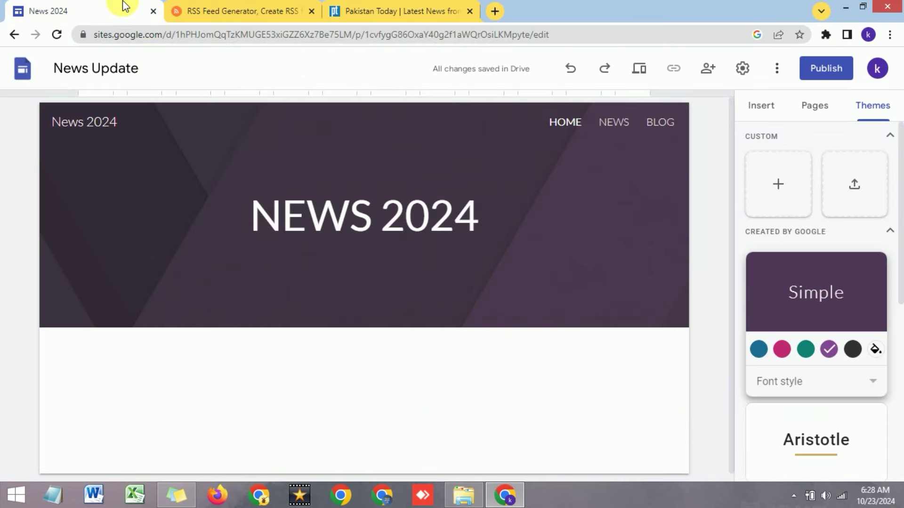
left_click(231, 10)
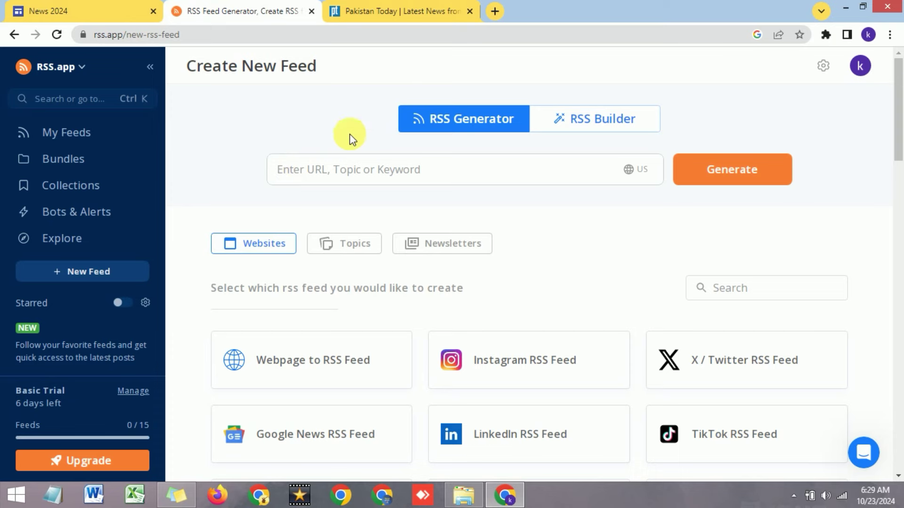
left_click(349, 171)
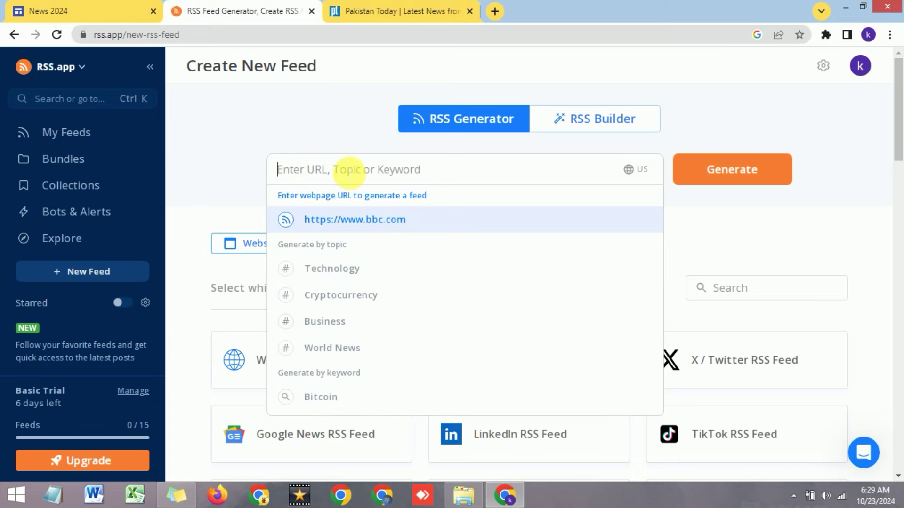
key("ctrl+v")
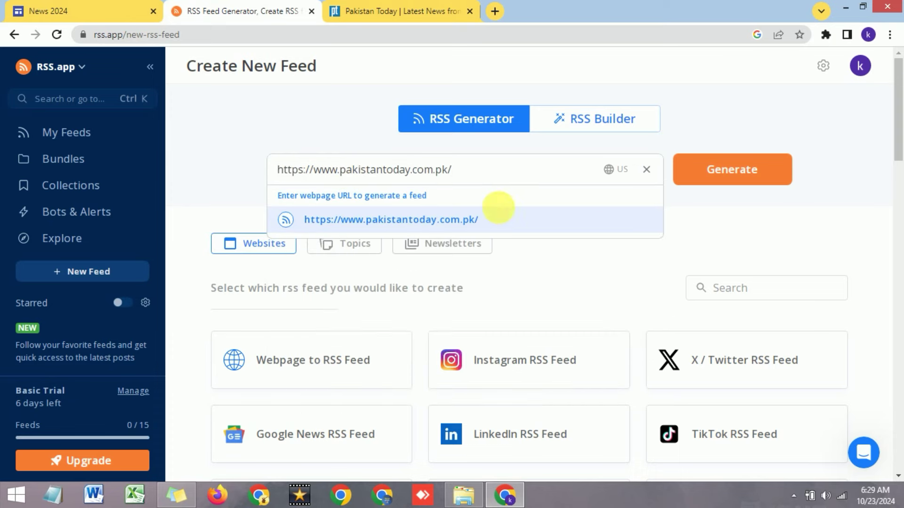
left_click(433, 220)
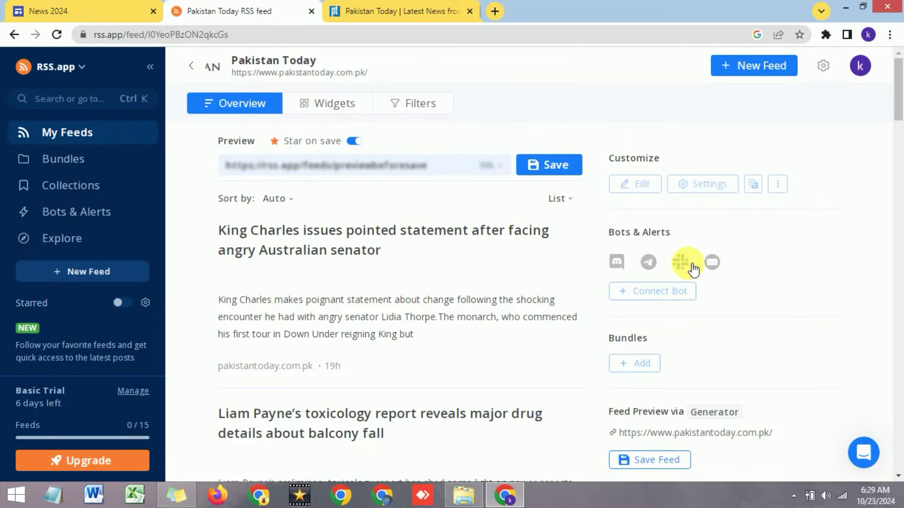
Step: Look through the generated Pakistan Today feed's posts and open its widget options
scroll(499, 262, "down", 10)
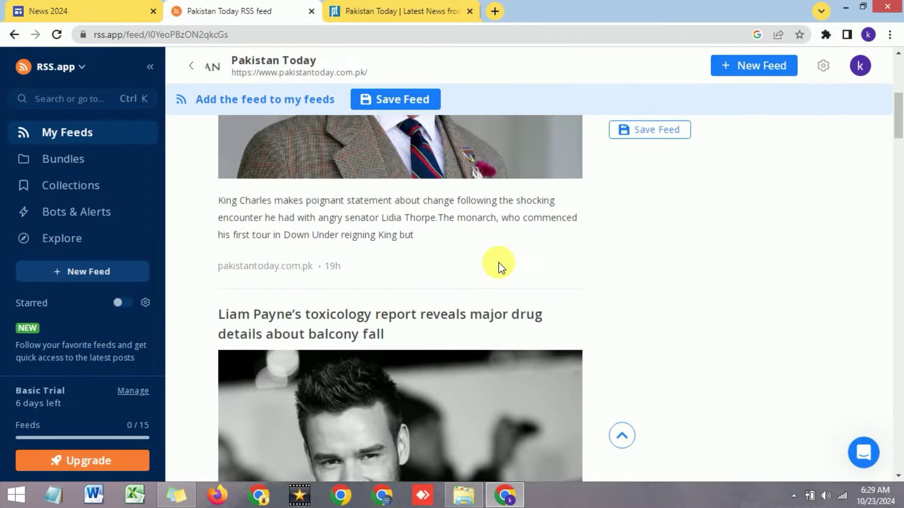
scroll(499, 261, "up", 10)
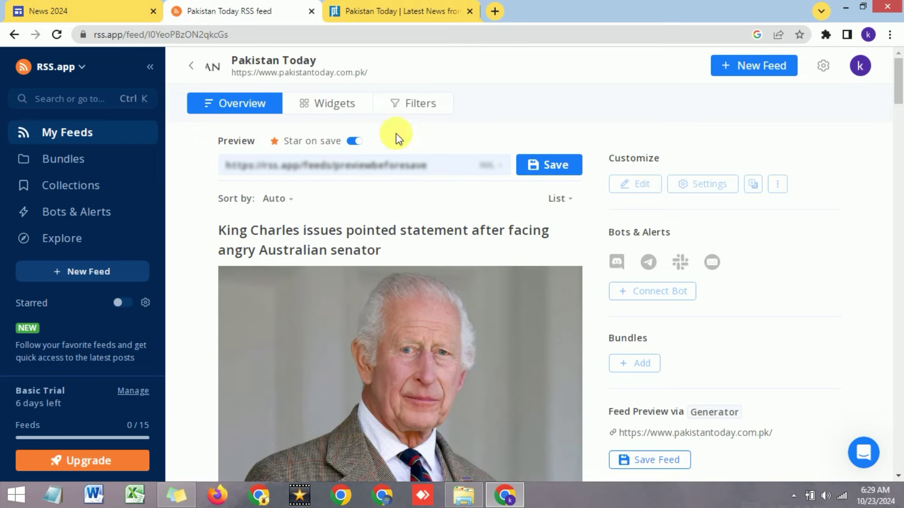
left_click(319, 110)
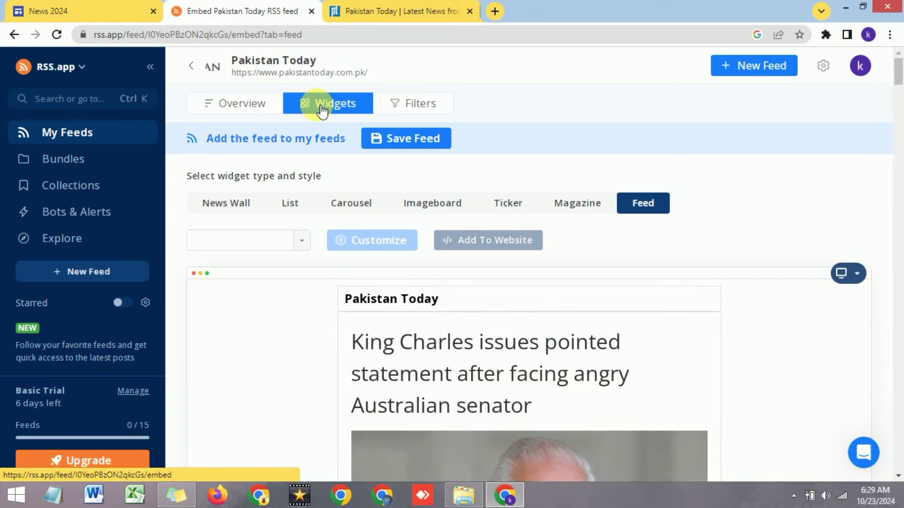
scroll(508, 256, "down", 3)
scroll(509, 262, "up", 3)
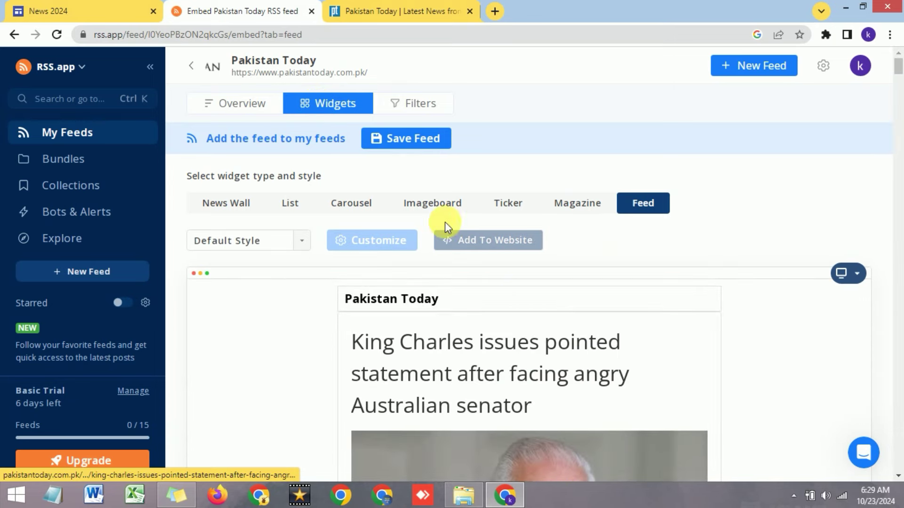
Step: Preview the Pakistan Today feed in the News Wall widget type and look through its posts
left_click(230, 208)
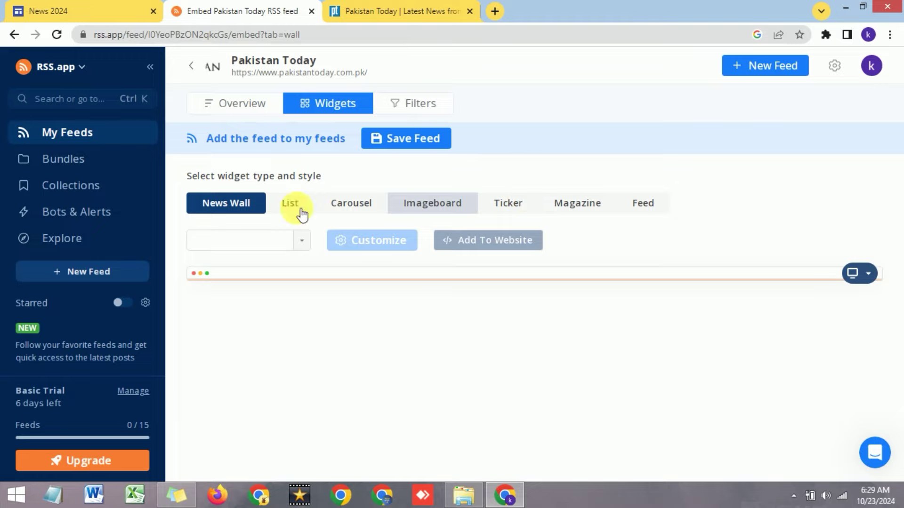
scroll(462, 313, "down", 10)
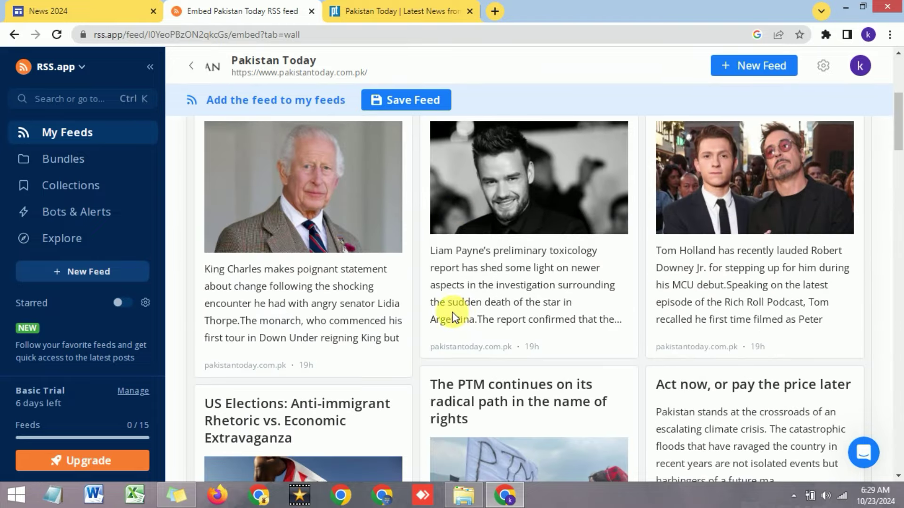
scroll(439, 311, "up", 10)
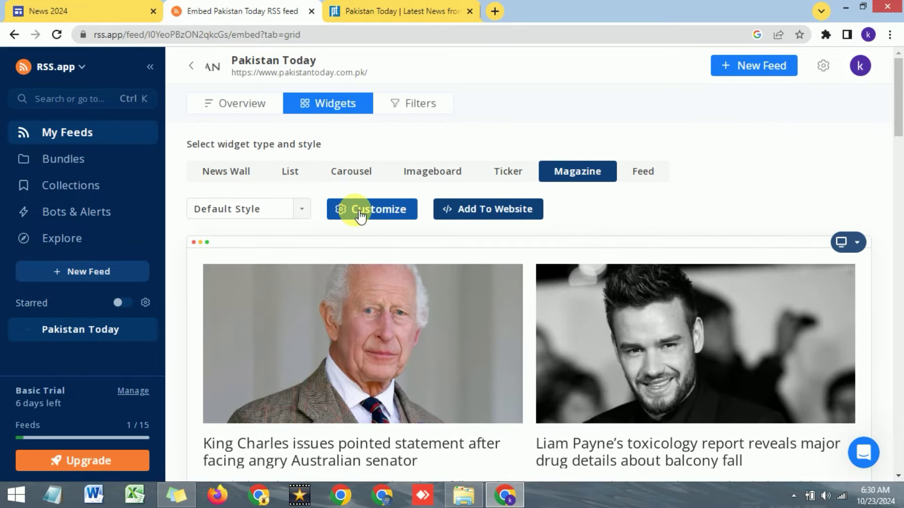
Step: Open the Magazine widget's customization settings, look them over and close them without making changes
left_click(349, 215)
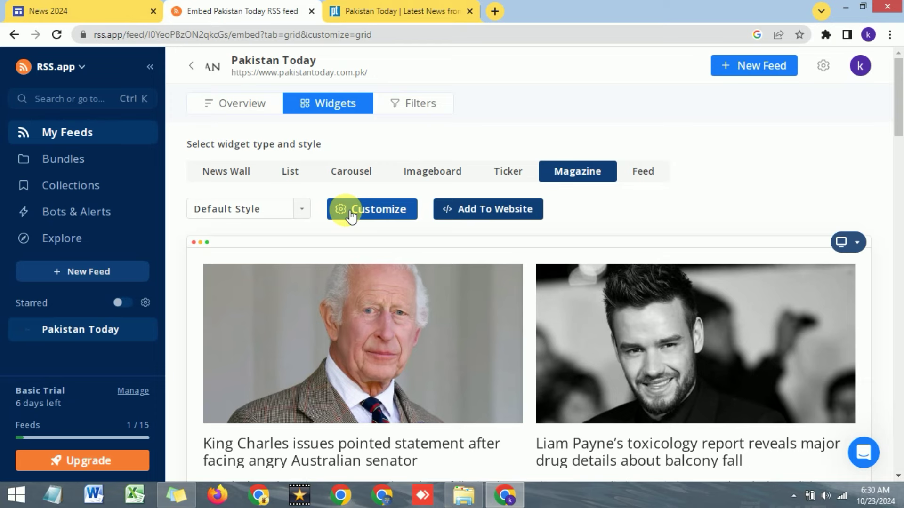
left_click(346, 211)
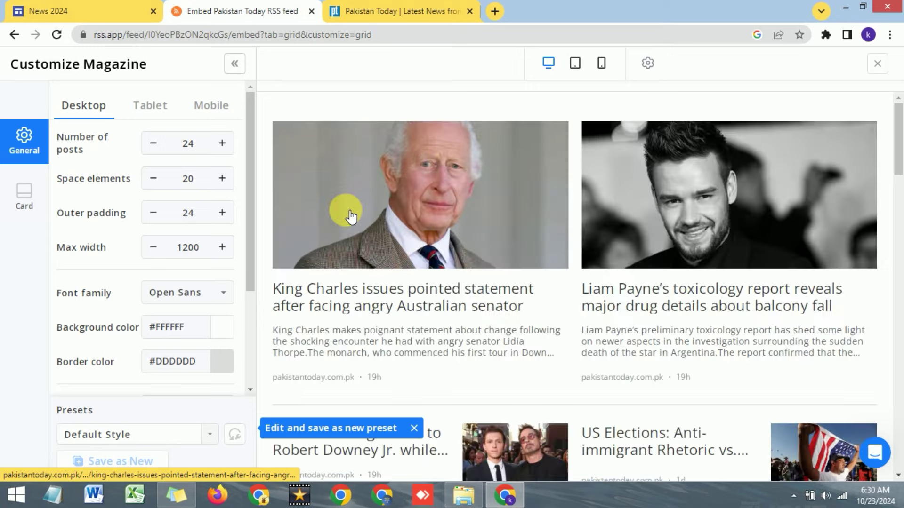
key("Escape")
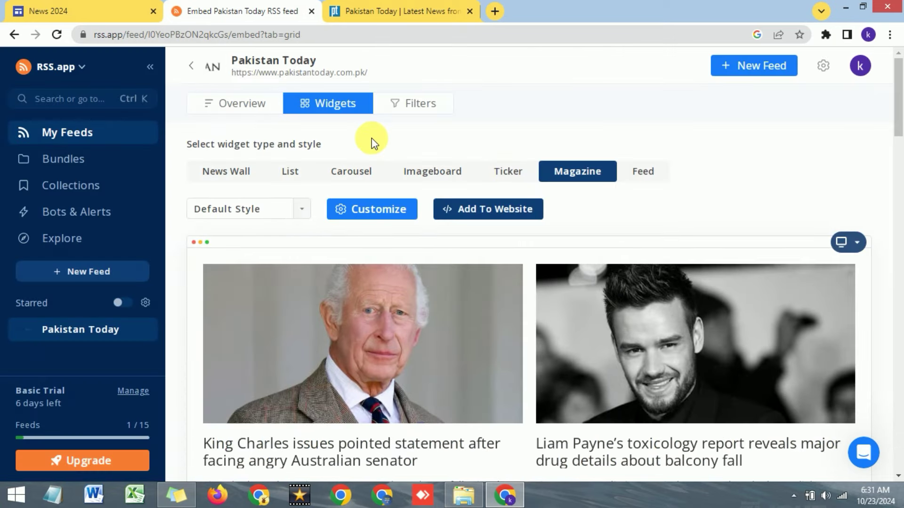
Step: Copy the Magazine widget's JavaScript code snippet, switch to the Google Sites editor and close the Pakistan Today website
left_click(470, 215)
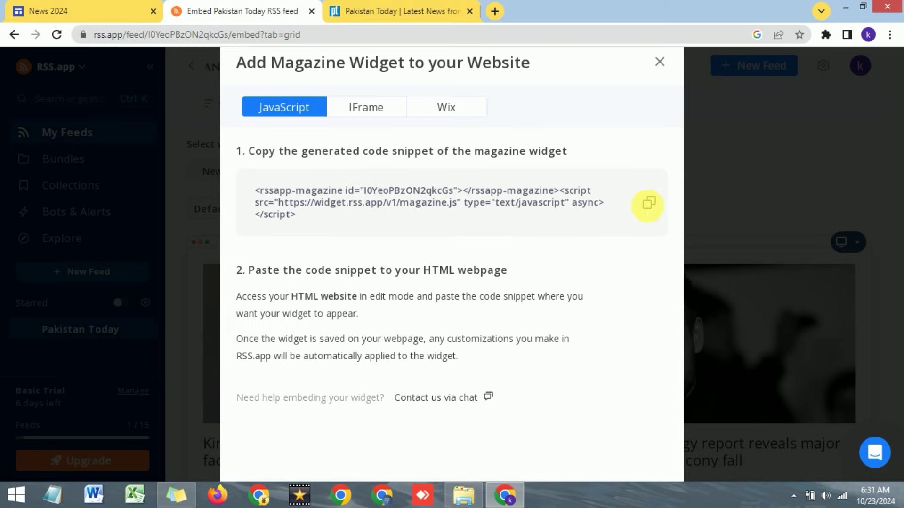
left_click(650, 207)
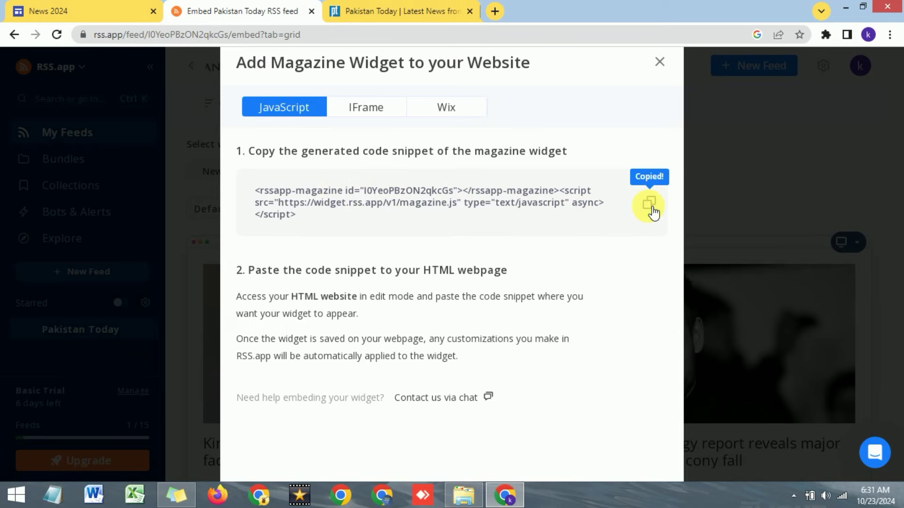
left_click(163, 7)
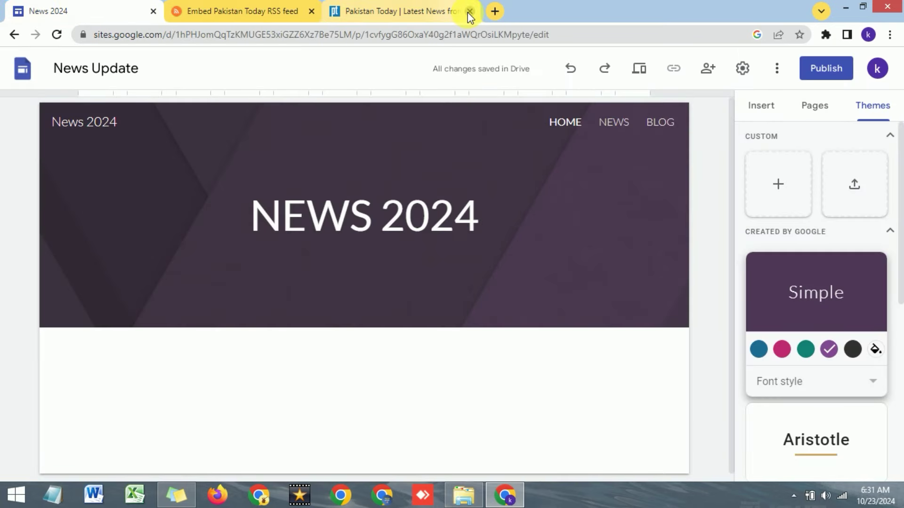
left_click(469, 10)
Step: Embed the copied Magazine widget code in the blank area below the NEWS 2024 header on the home page
scroll(374, 349, "down", 1)
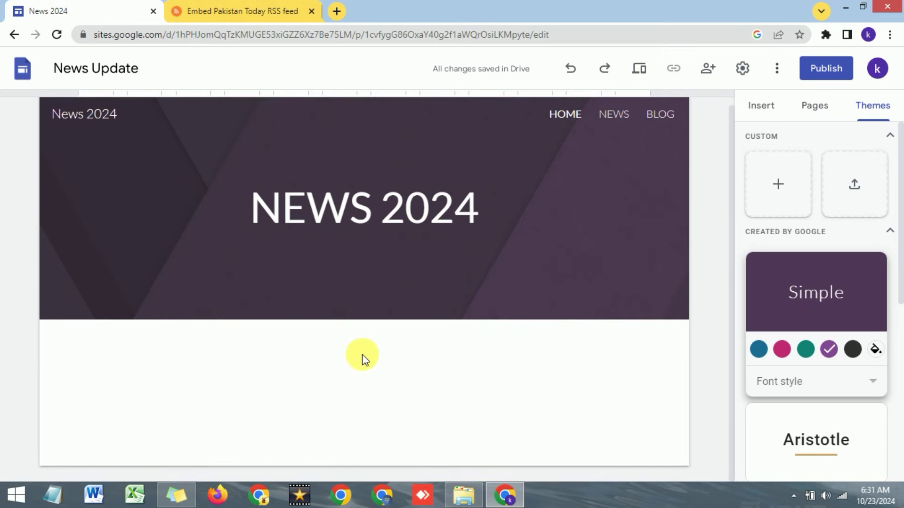
double_click(342, 348)
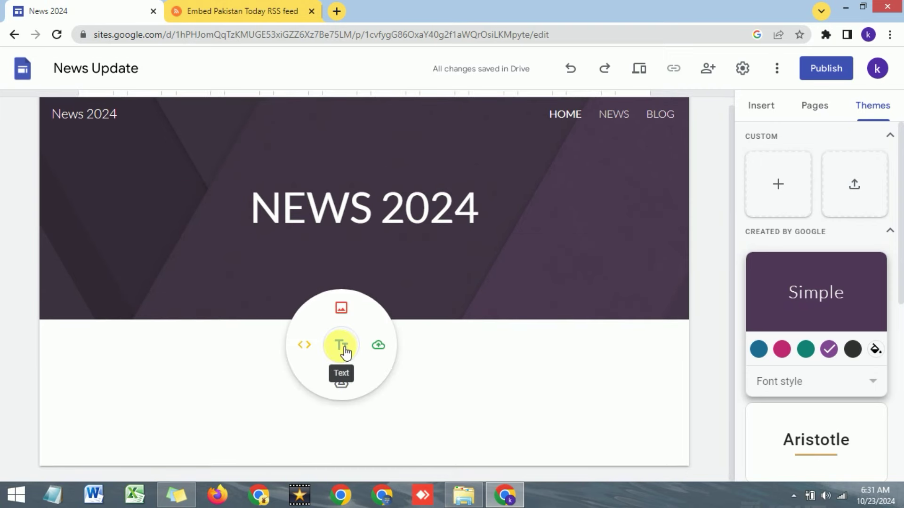
left_click(309, 348)
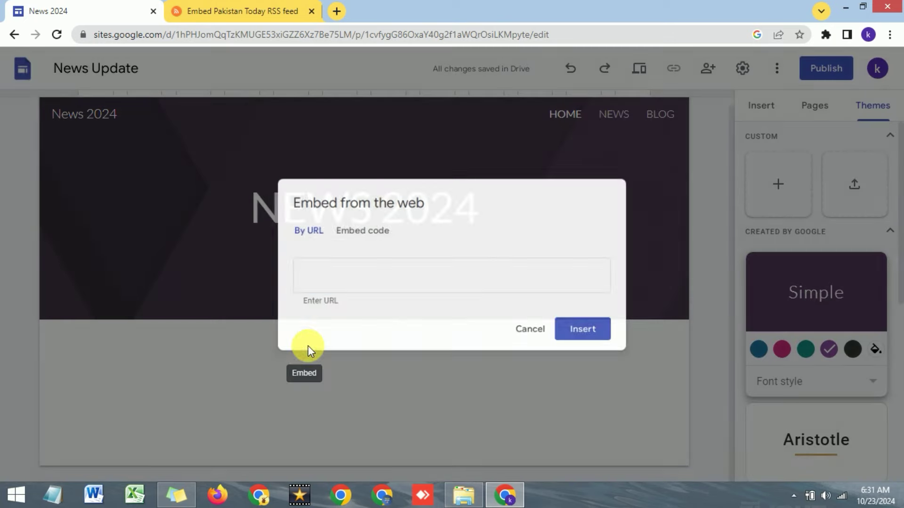
left_click(351, 233)
left_click(337, 257)
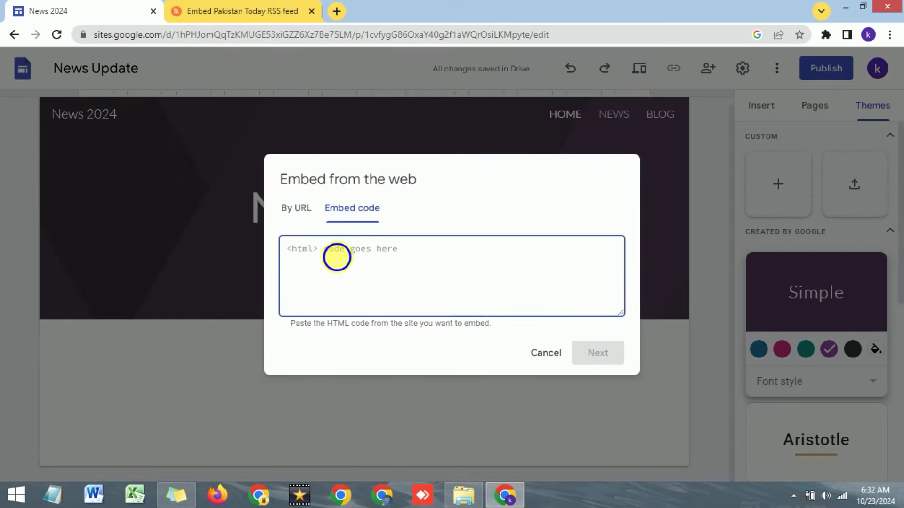
right_click(337, 257)
left_click(359, 333)
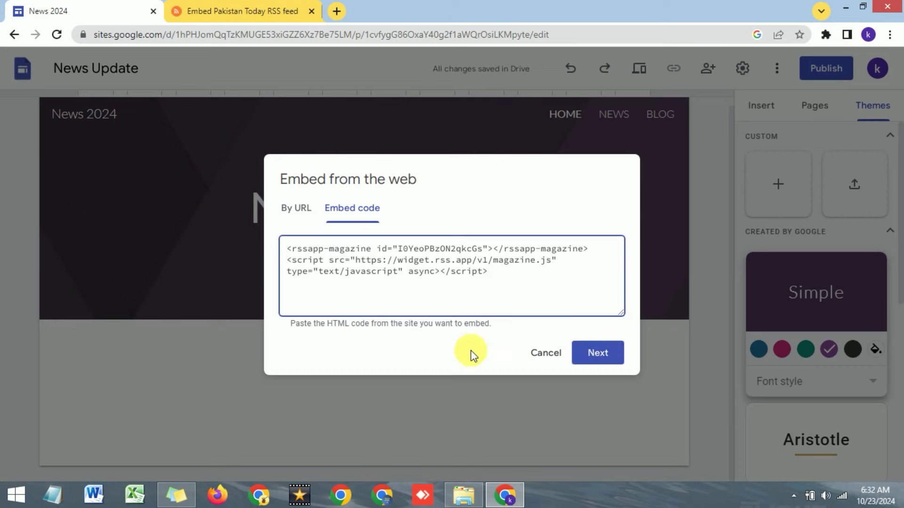
left_click(600, 354)
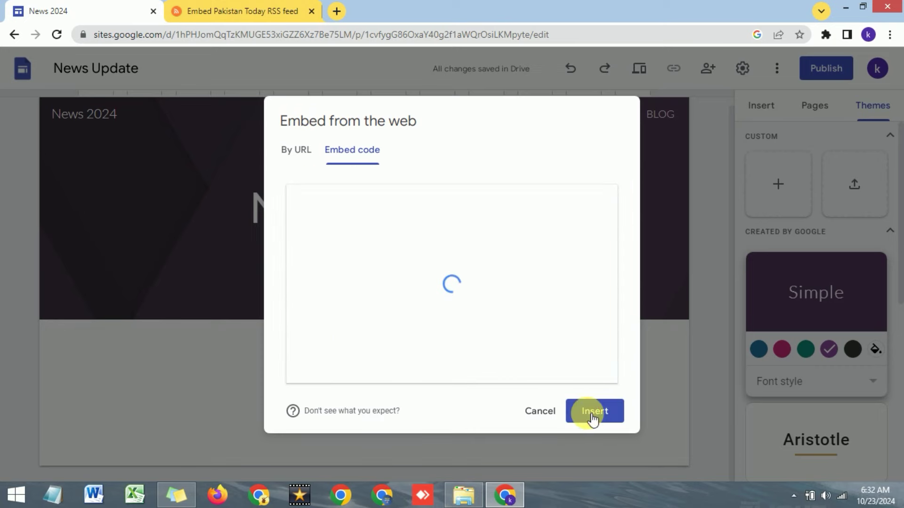
left_click(592, 416)
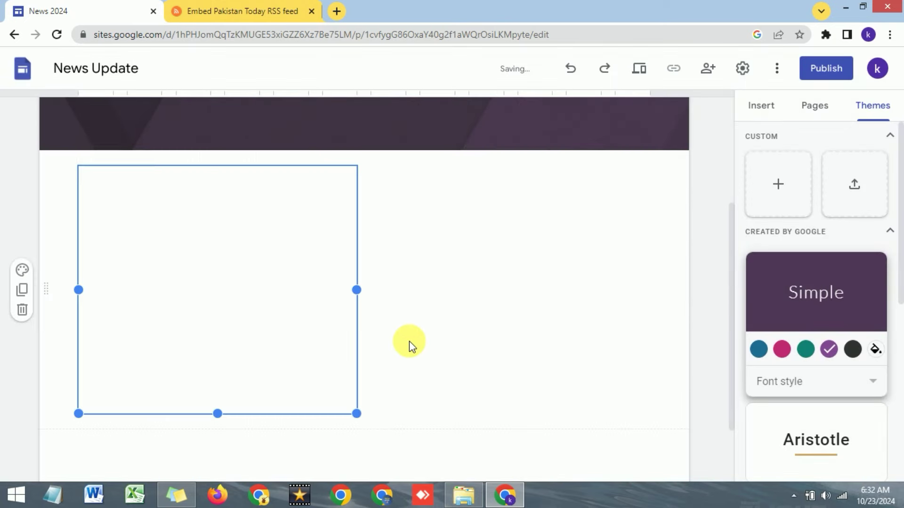
Step: Widen the embedded widget to the full content width, extend its height downward and deselect it
left_click_drag(357, 290, 591, 289)
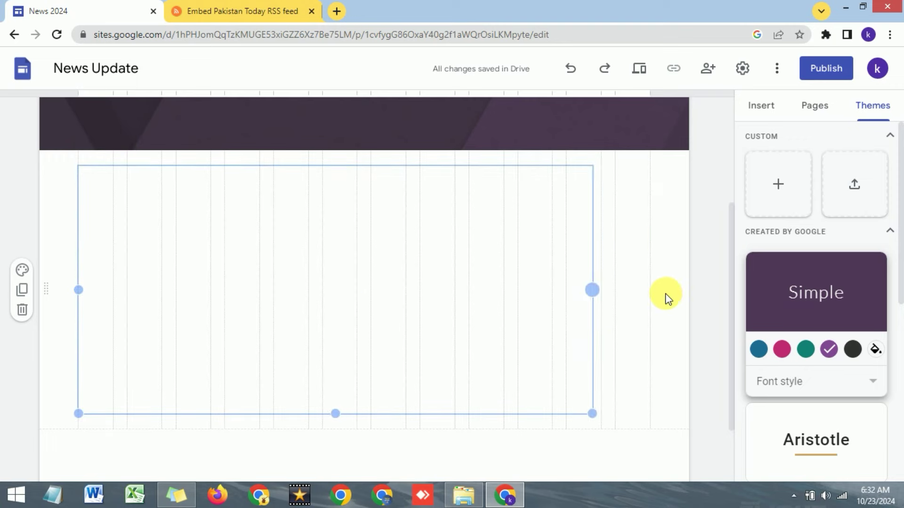
scroll(471, 339, "down", 1)
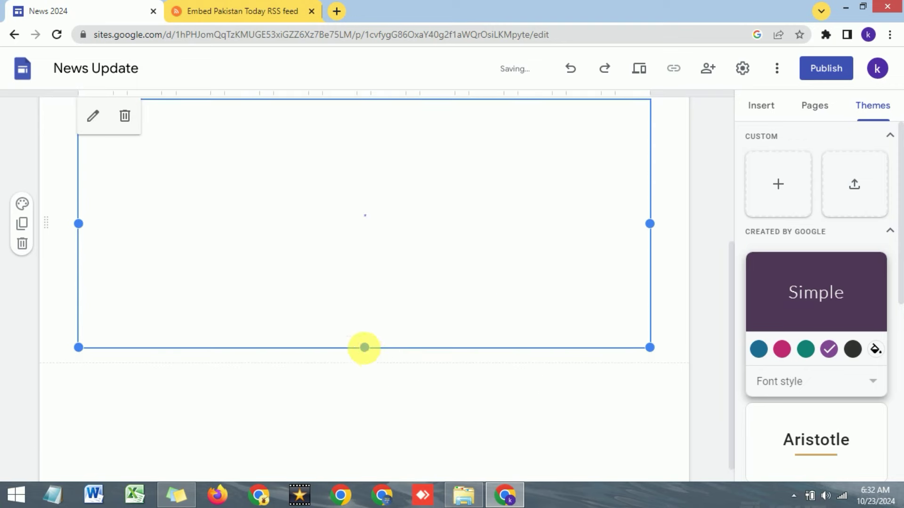
left_click_drag(365, 347, 350, 499)
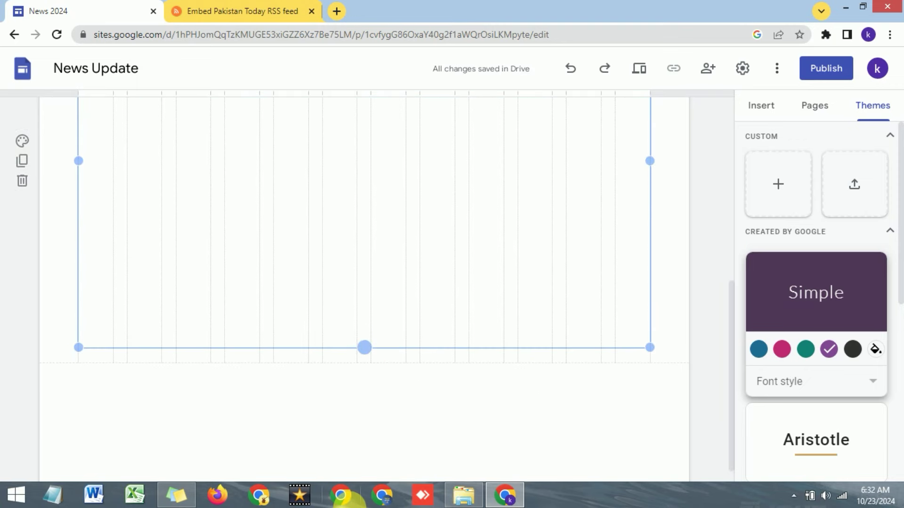
left_click(499, 283)
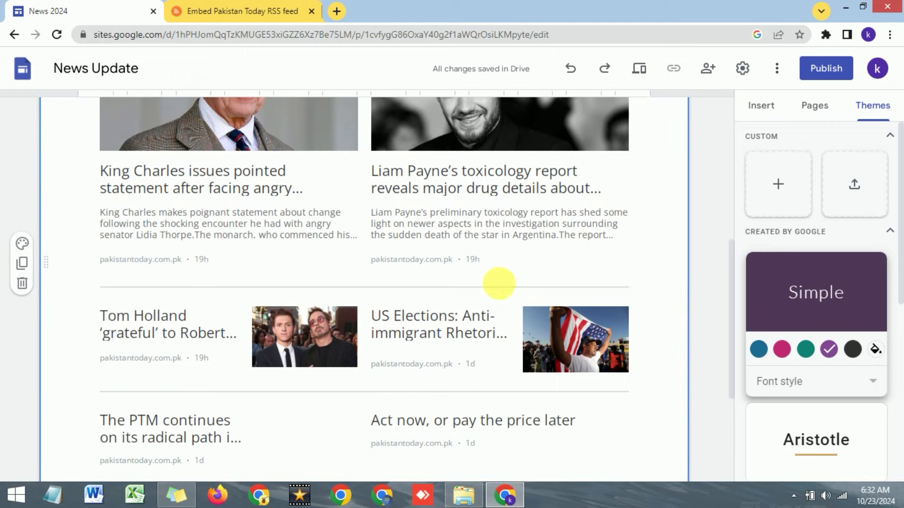
Step: Look over the home page with the embedded widget, and preview the site to examine the Pakistan Today posts
scroll(499, 284, "up", 8)
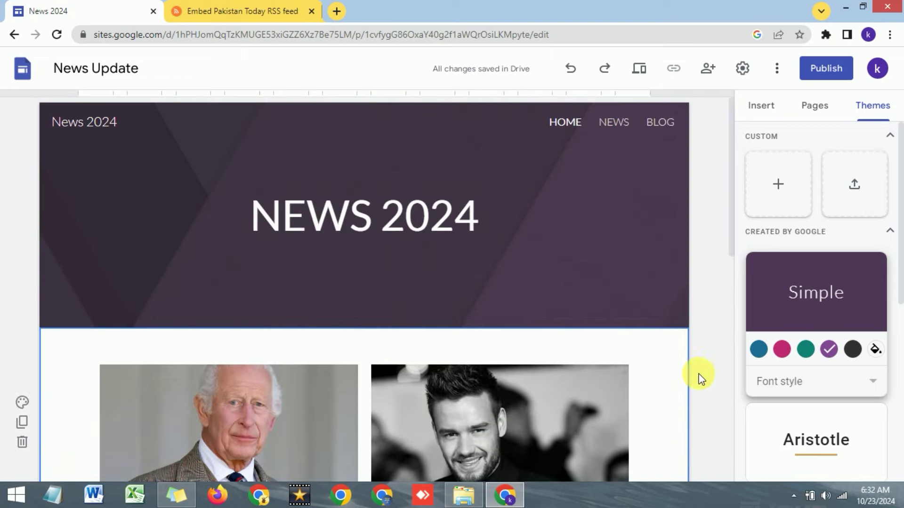
scroll(637, 345, "down", 4)
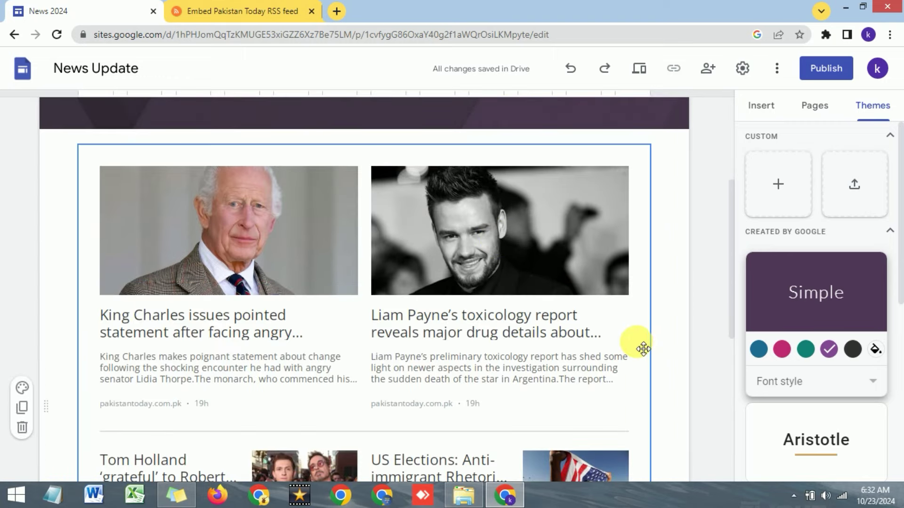
scroll(643, 349, "down", 8)
key("ctrl+shift+p")
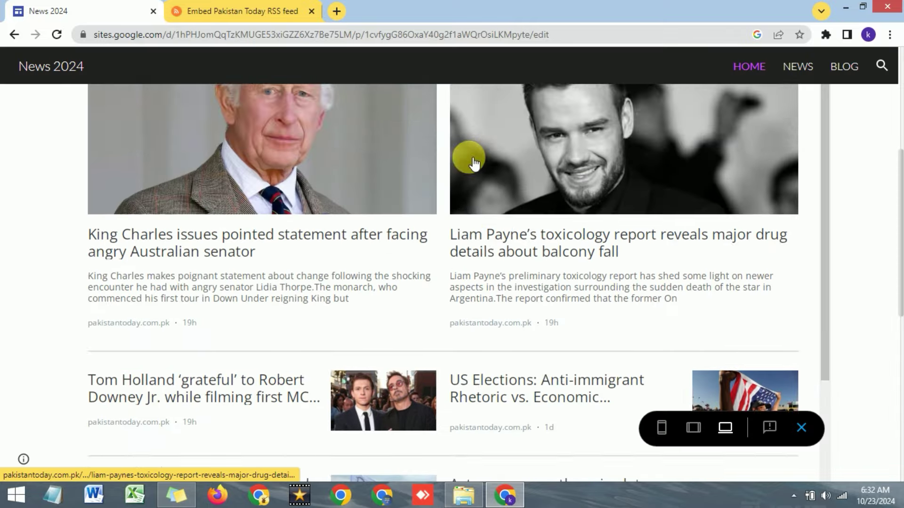
scroll(471, 160, "down", 4)
scroll(470, 160, "up", 4)
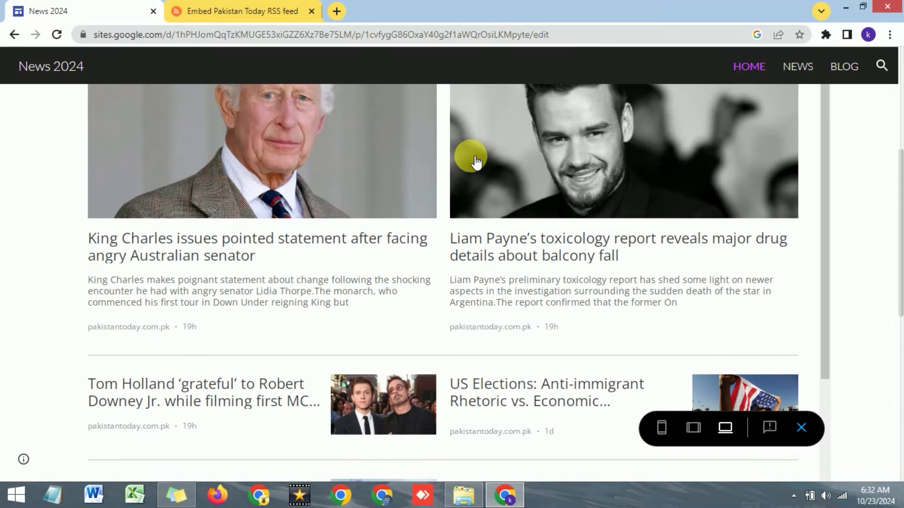
scroll(473, 159, "up", 2)
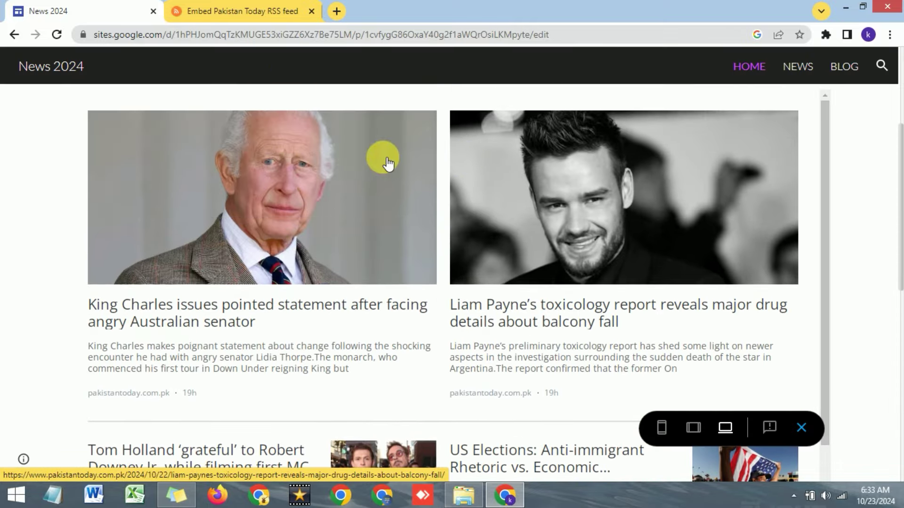
scroll(372, 161, "down", 5)
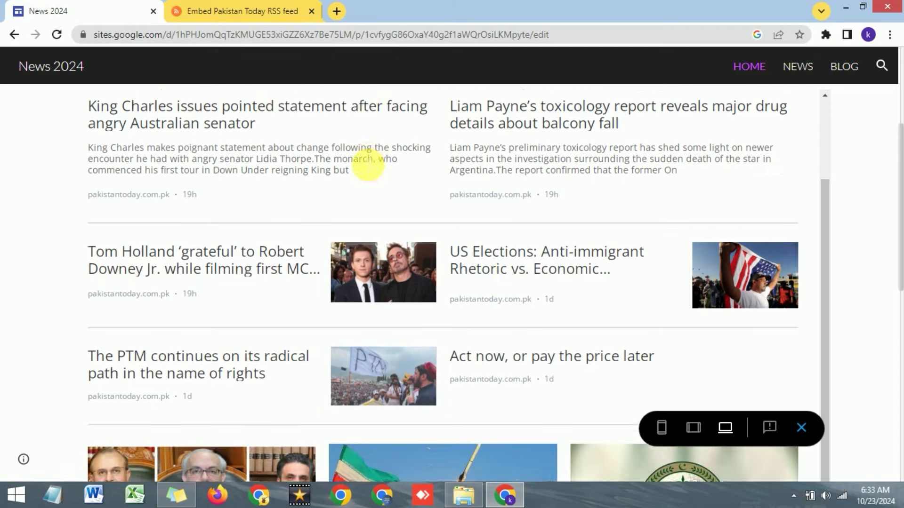
scroll(365, 160, "down", 3)
scroll(365, 161, "down", 5)
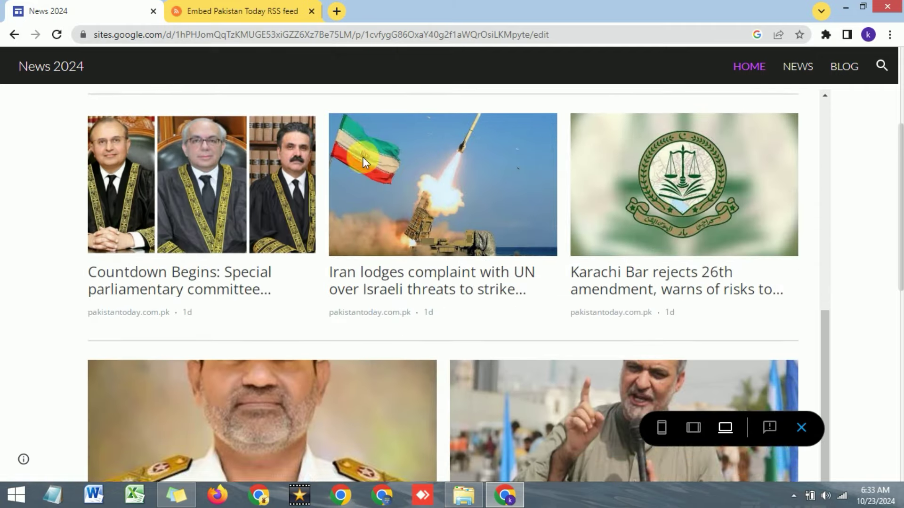
scroll(367, 163, "down", 11)
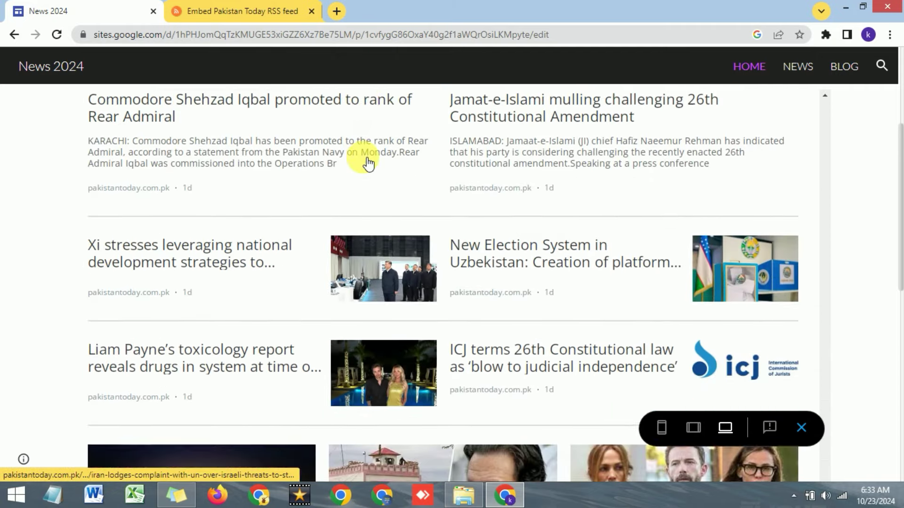
scroll(368, 164, "down", 6)
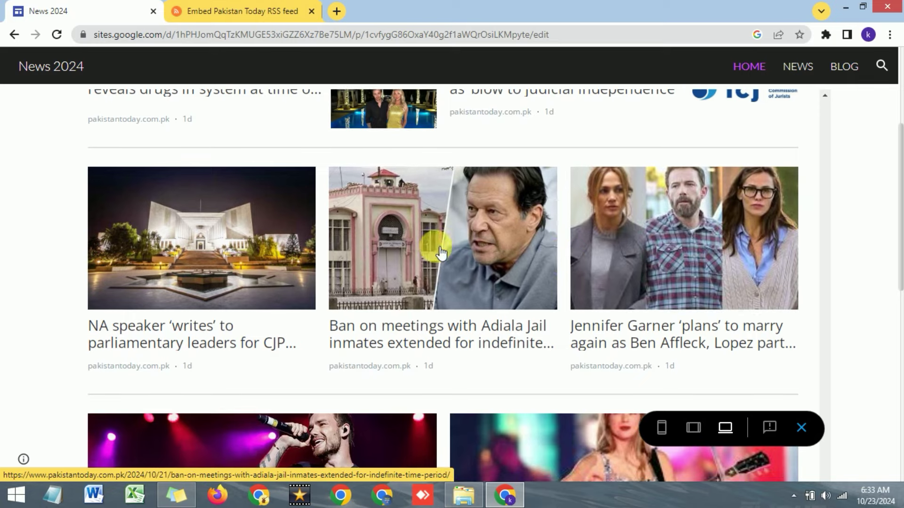
scroll(337, 246, "up", 20)
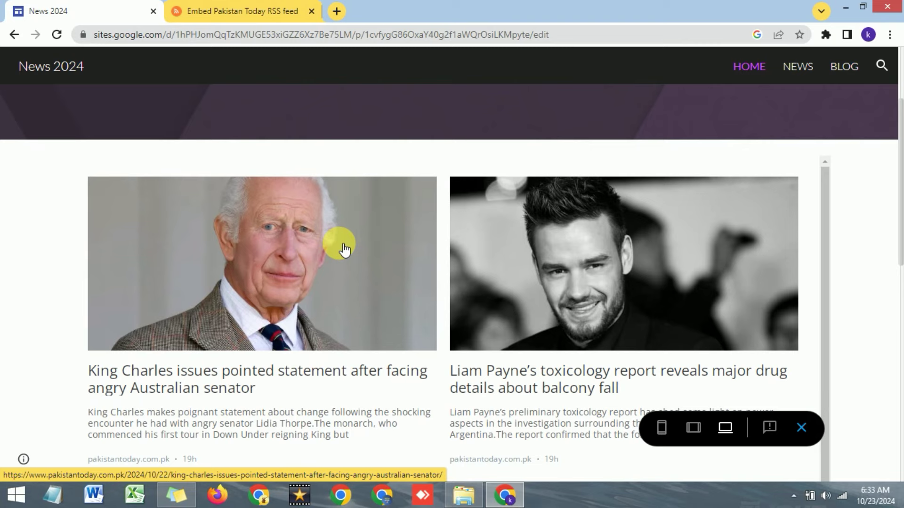
scroll(454, 243, "down", 6)
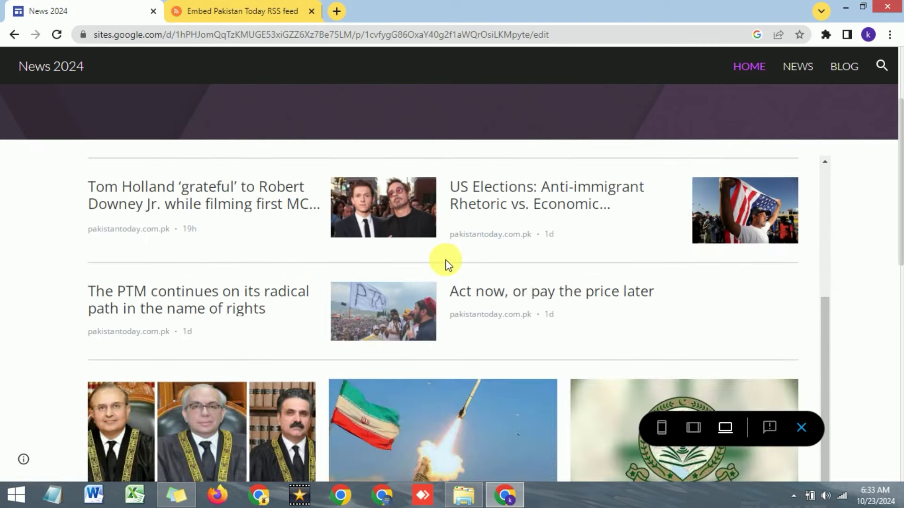
scroll(445, 259, "up", 6)
scroll(445, 258, "up", 3)
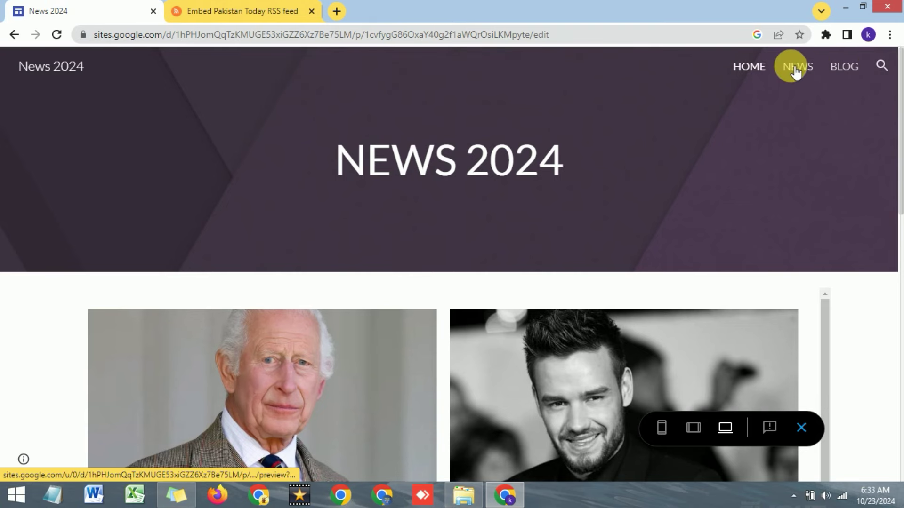
Step: Check the BLOG page in the site preview, close the preview and look down the home page in the editor
left_click(842, 68)
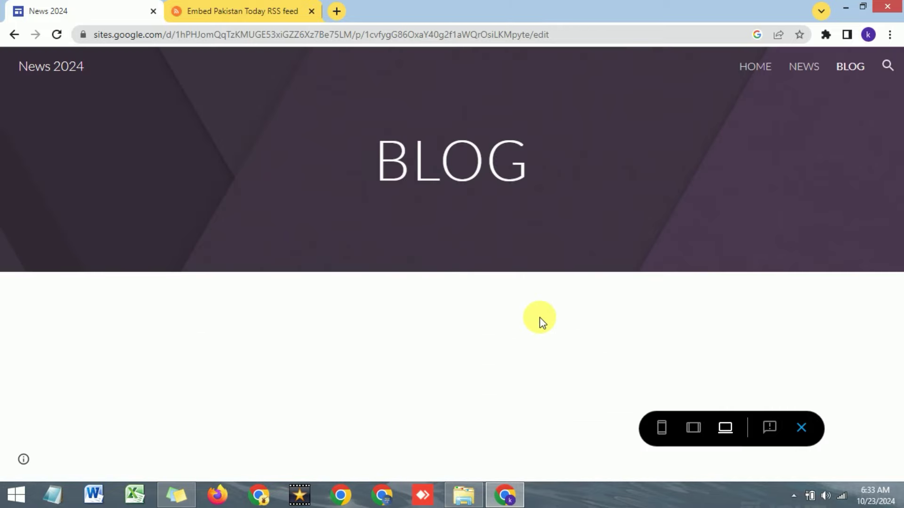
key("Escape")
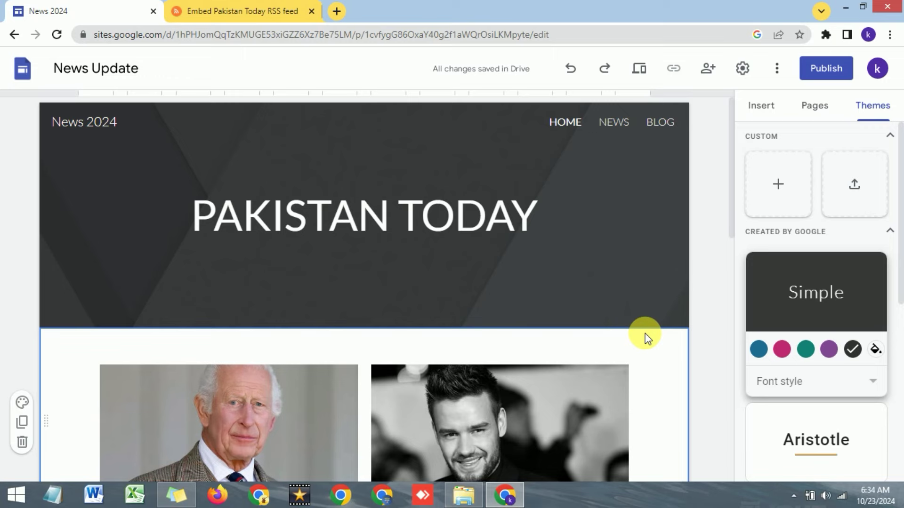
scroll(624, 348, "down", 10)
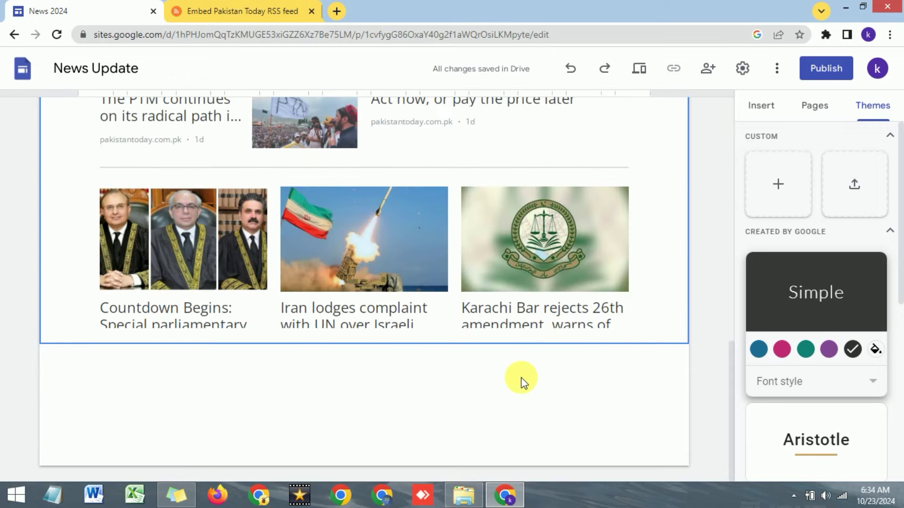
Step: Add a footer to the home page and preview the site to look through the posts in the embedded widget
mouse_move(363, 437)
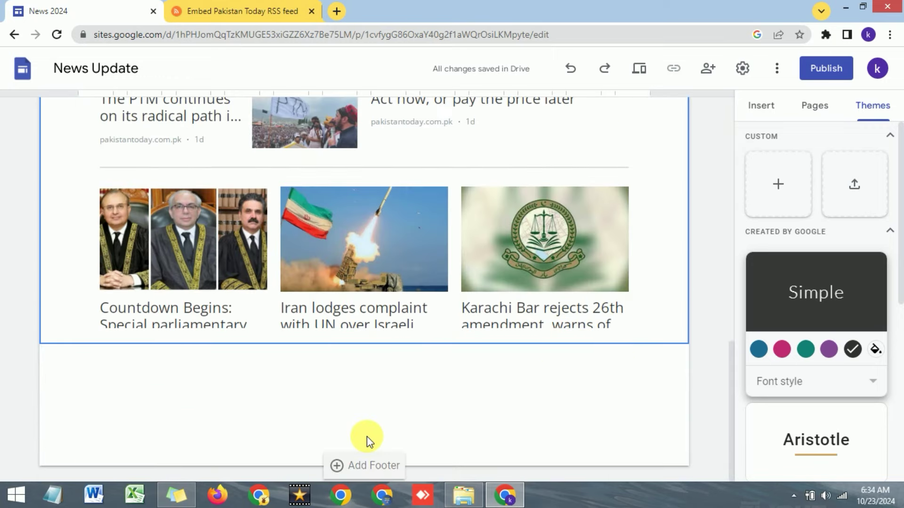
left_click(338, 466)
key("ctrl+shift+p")
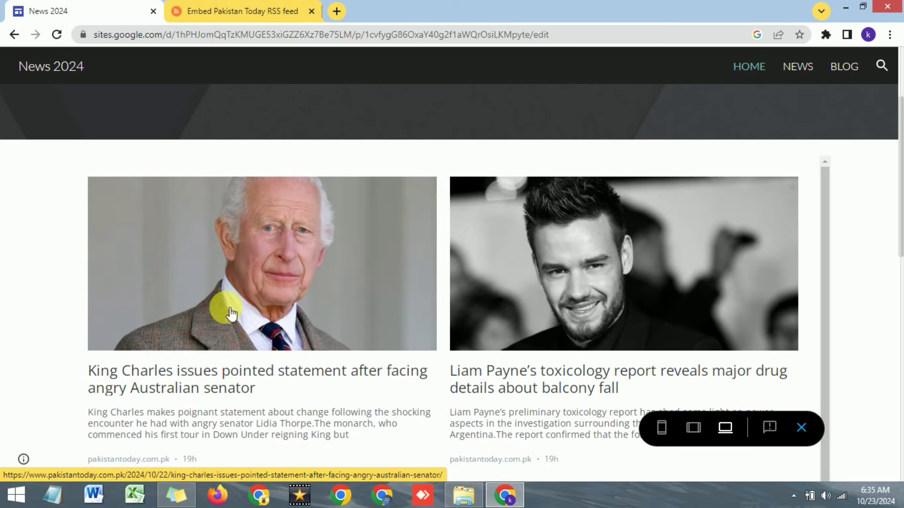
scroll(230, 379, "down", 1)
scroll(231, 379, "down", 3)
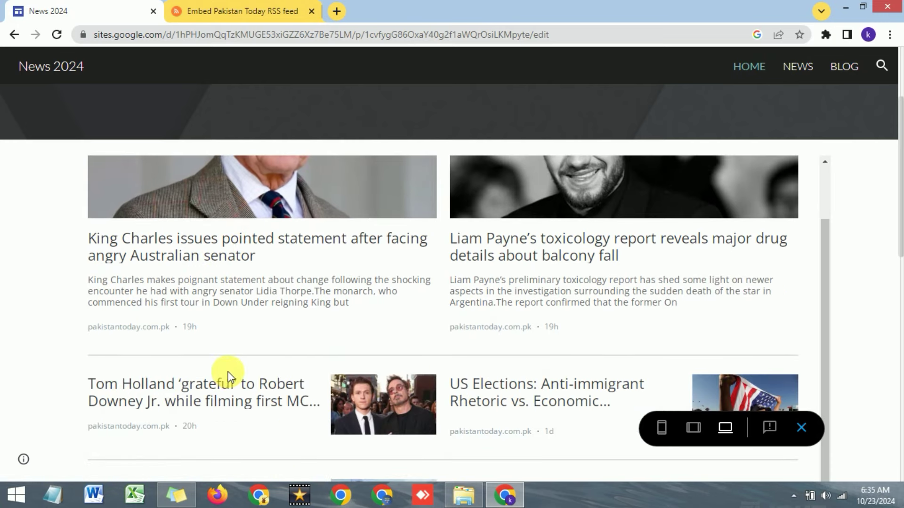
Step: Open the King Charles post from the widget, look over the Pakistan Today article, and close it to return to RSS.app
left_click(236, 247)
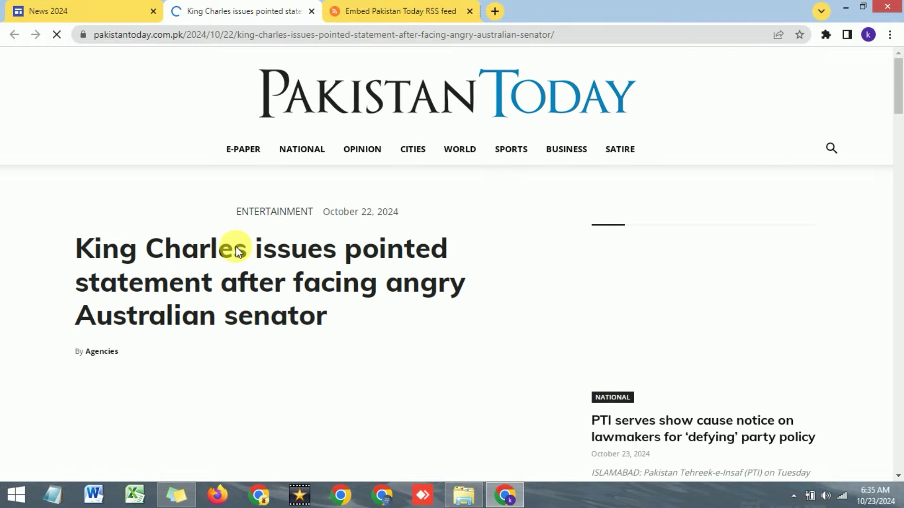
scroll(363, 207, "down", 4)
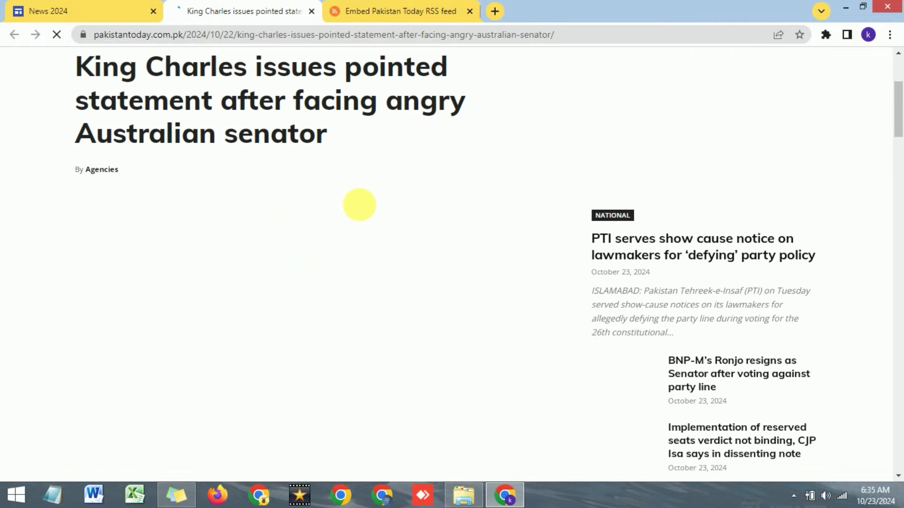
scroll(357, 203, "up", 4)
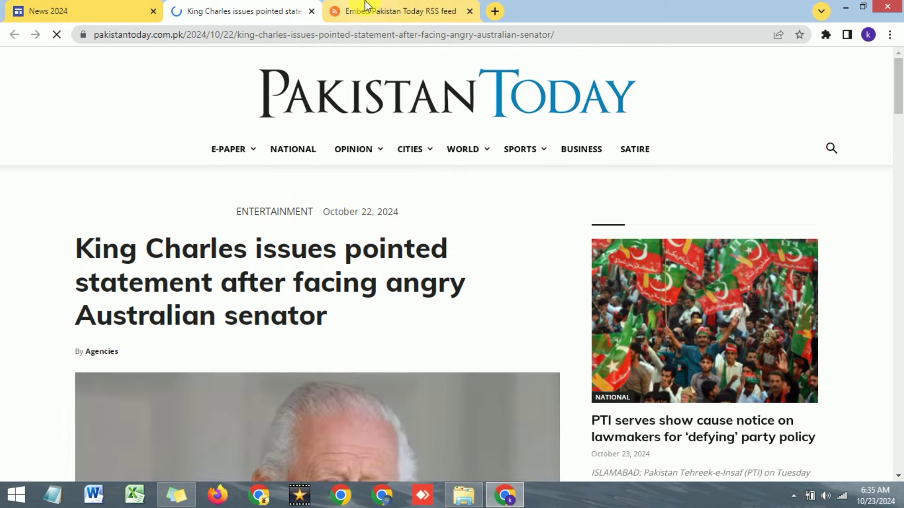
left_click(369, 6)
left_click(311, 11)
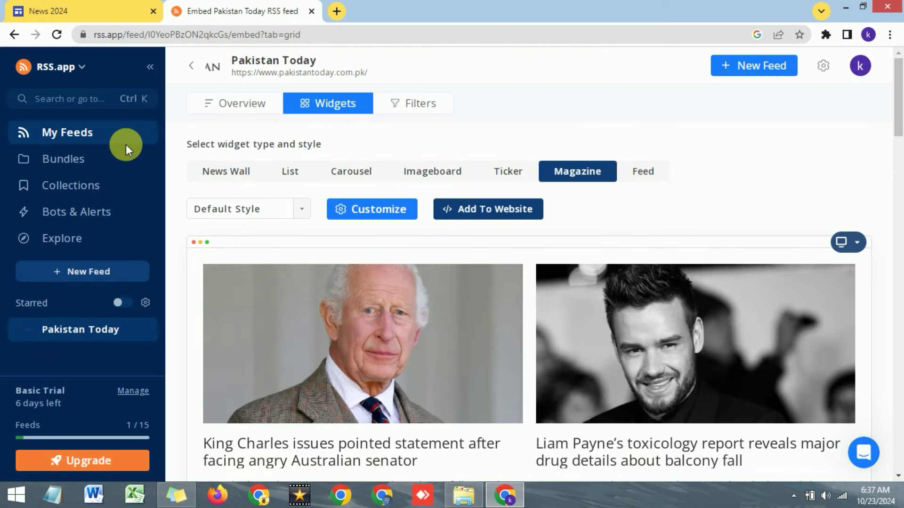